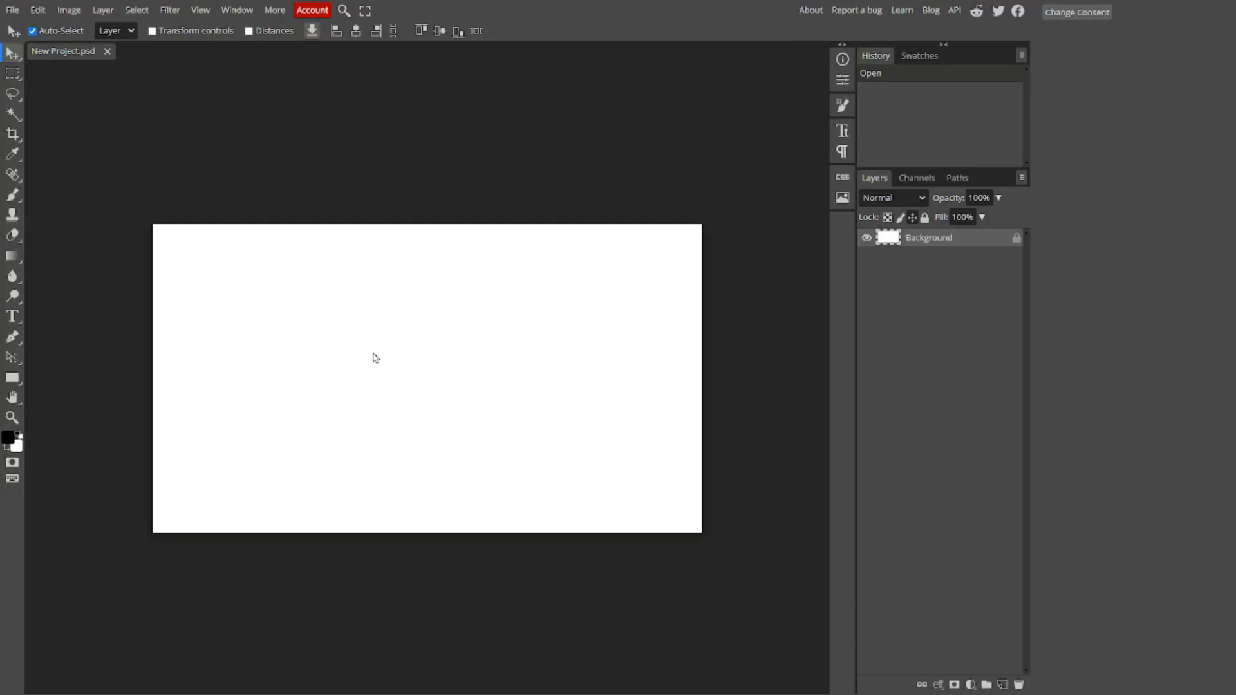
Add a text box containing "Typing" in the left half of the blank canvas.
{"action": "key", "text": "t"}
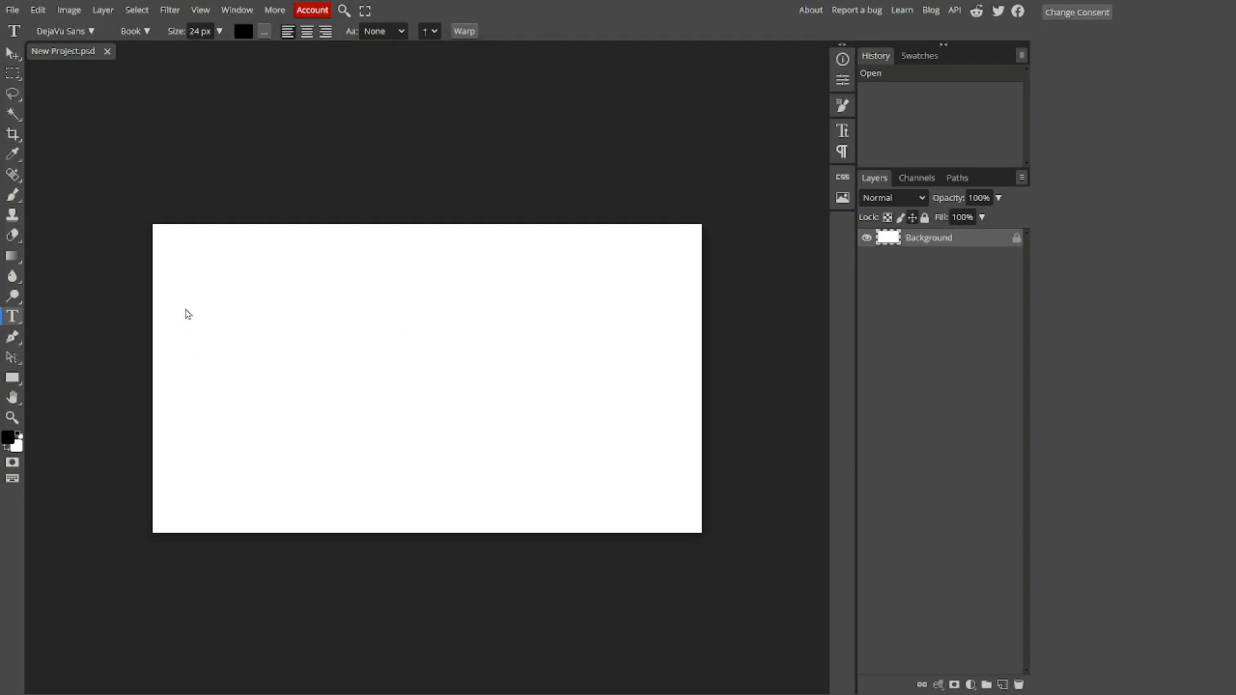
{"action": "left_click_drag", "start_coordinate": [179, 300], "coordinate": [411, 418]}
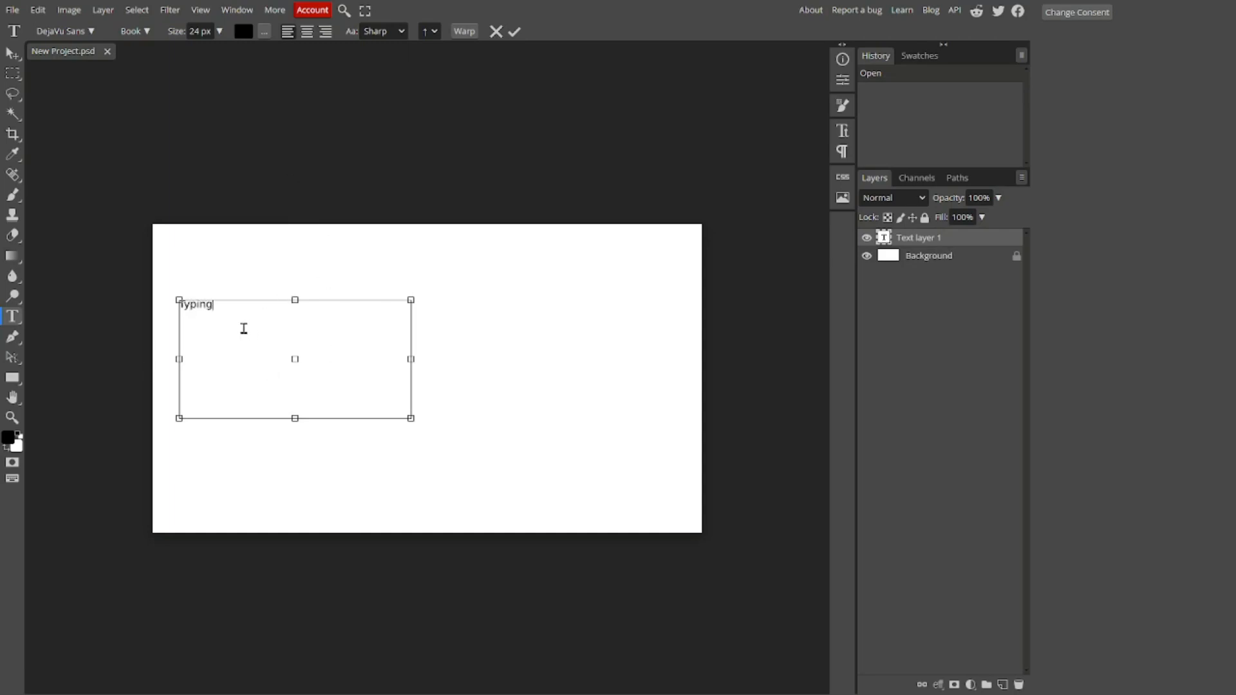
{"action": "left_click", "coordinate": [515, 31]}
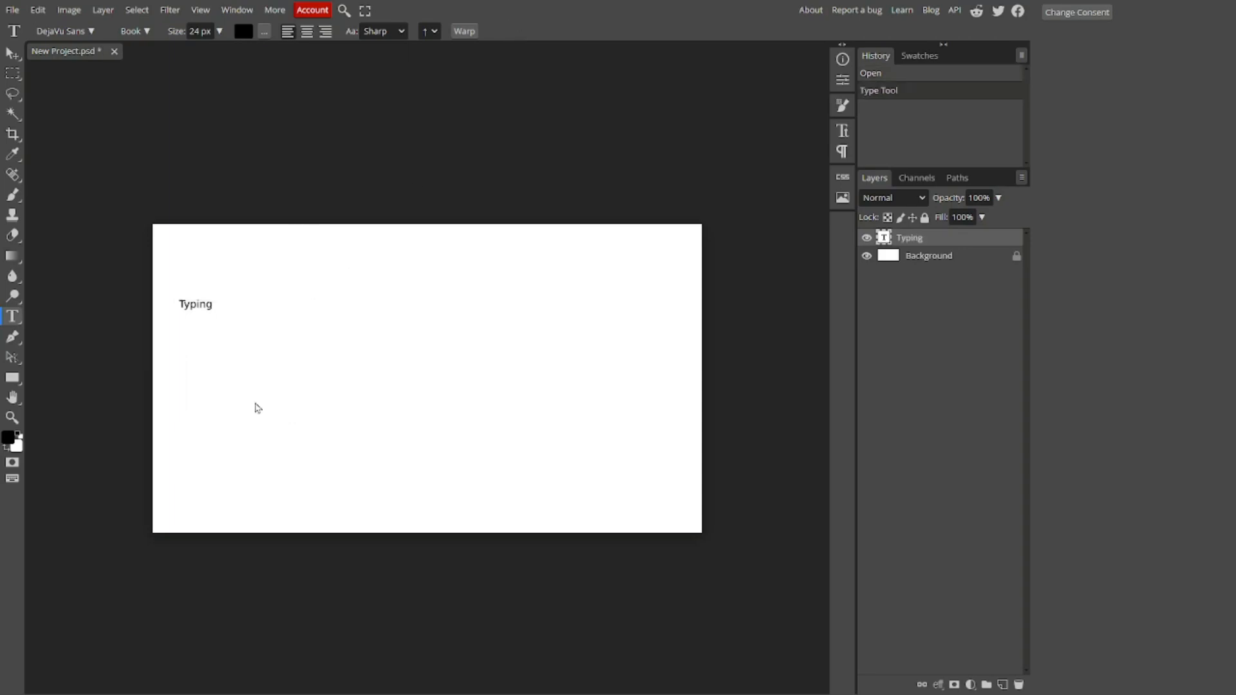
Enlarge the whole word "Typing" to a font size of 150 px.
{"action": "left_click", "coordinate": [214, 308]}
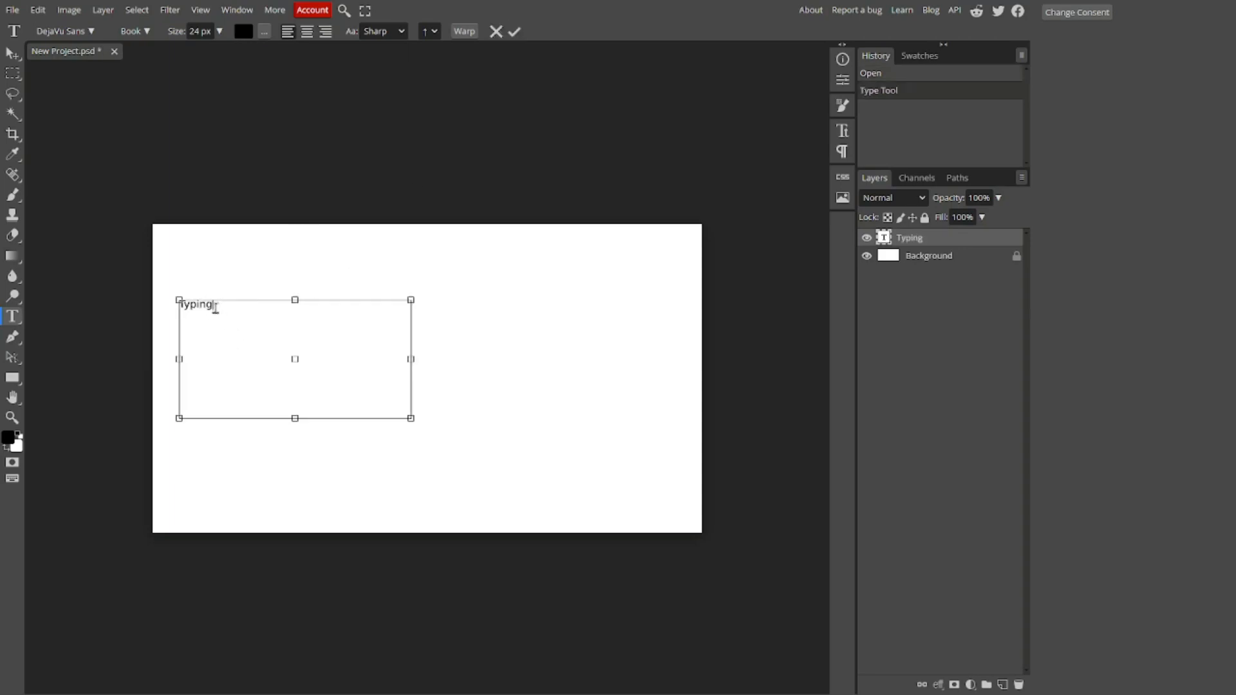
{"action": "left_click_drag", "start_coordinate": [214, 307], "coordinate": [130, 317]}
{"action": "left_click", "coordinate": [220, 31]}
{"action": "left_click_drag", "start_coordinate": [216, 51], "coordinate": [220, 53]}
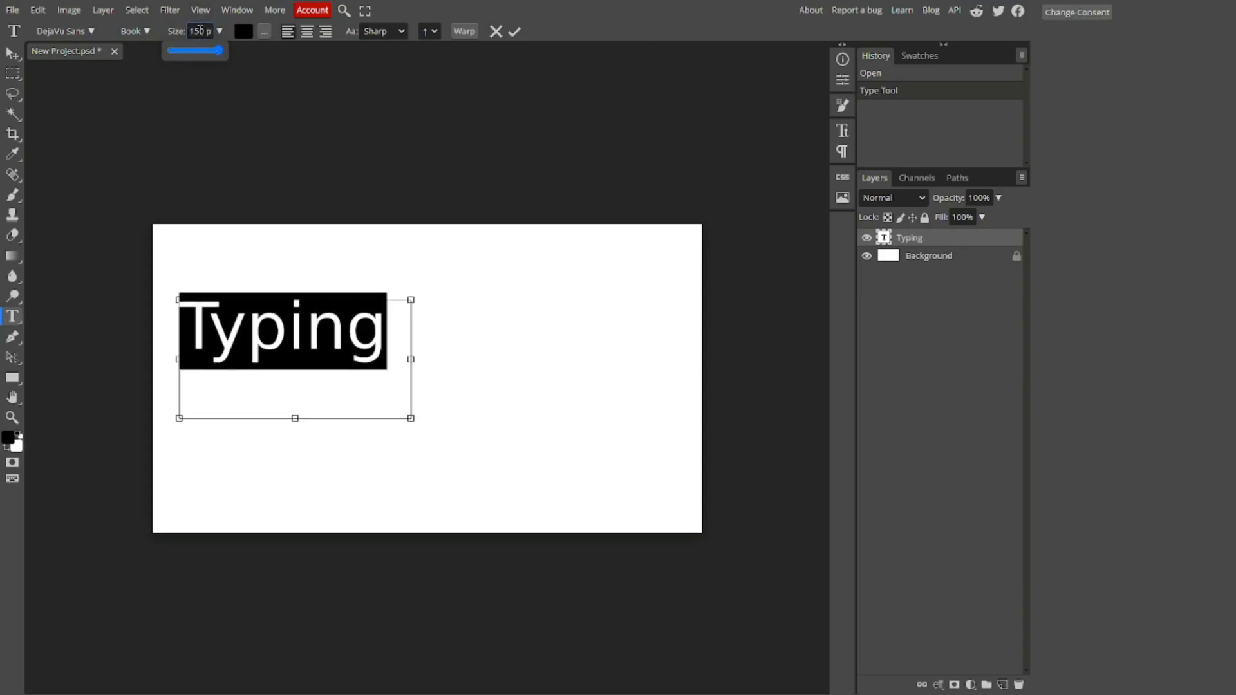
Try a font size of 250 px on the selected word.
{"action": "left_click", "coordinate": [195, 31]}
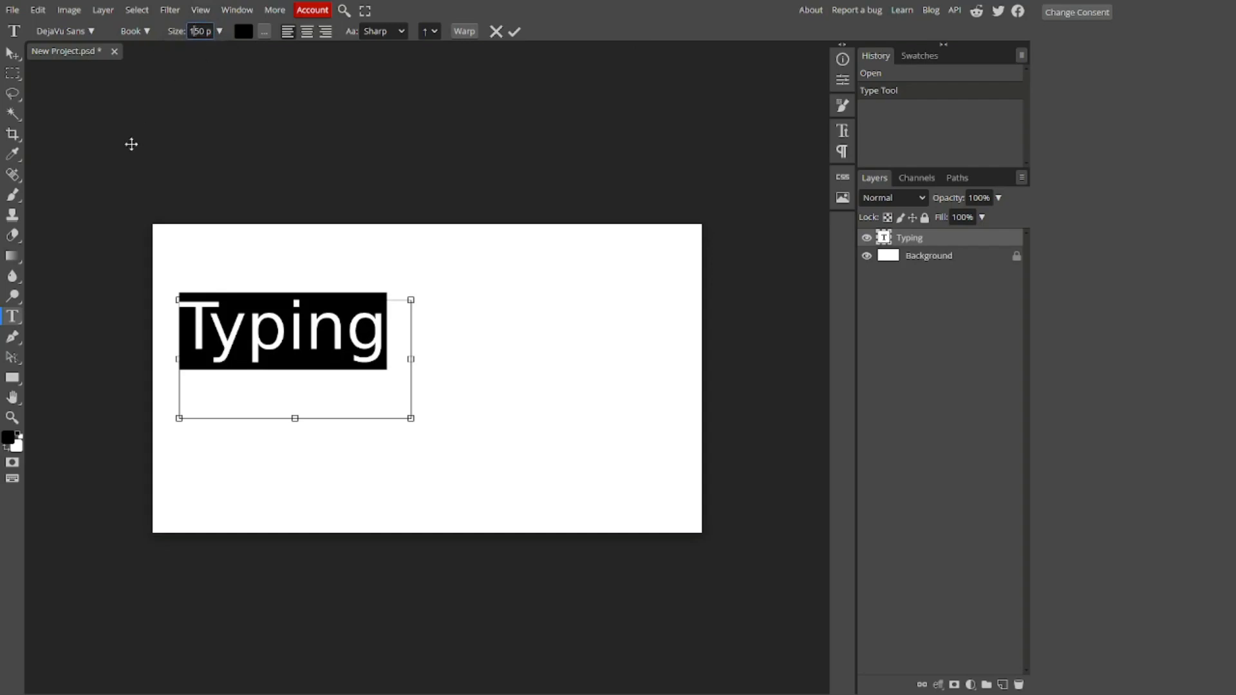
{"action": "type", "text": "250"}
{"action": "key", "text": "Return"}
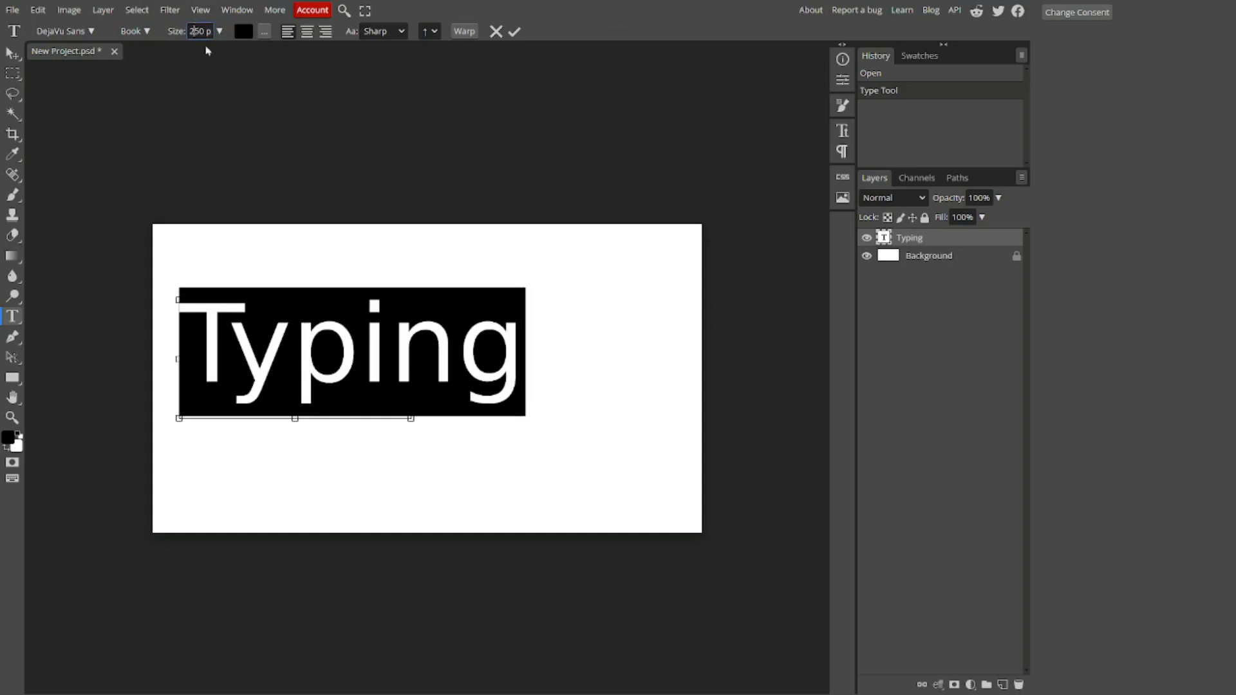
Set the selected word's font size to 150 px and commit the text edit.
{"action": "type", "text": "150"}
{"action": "key", "text": "Return"}
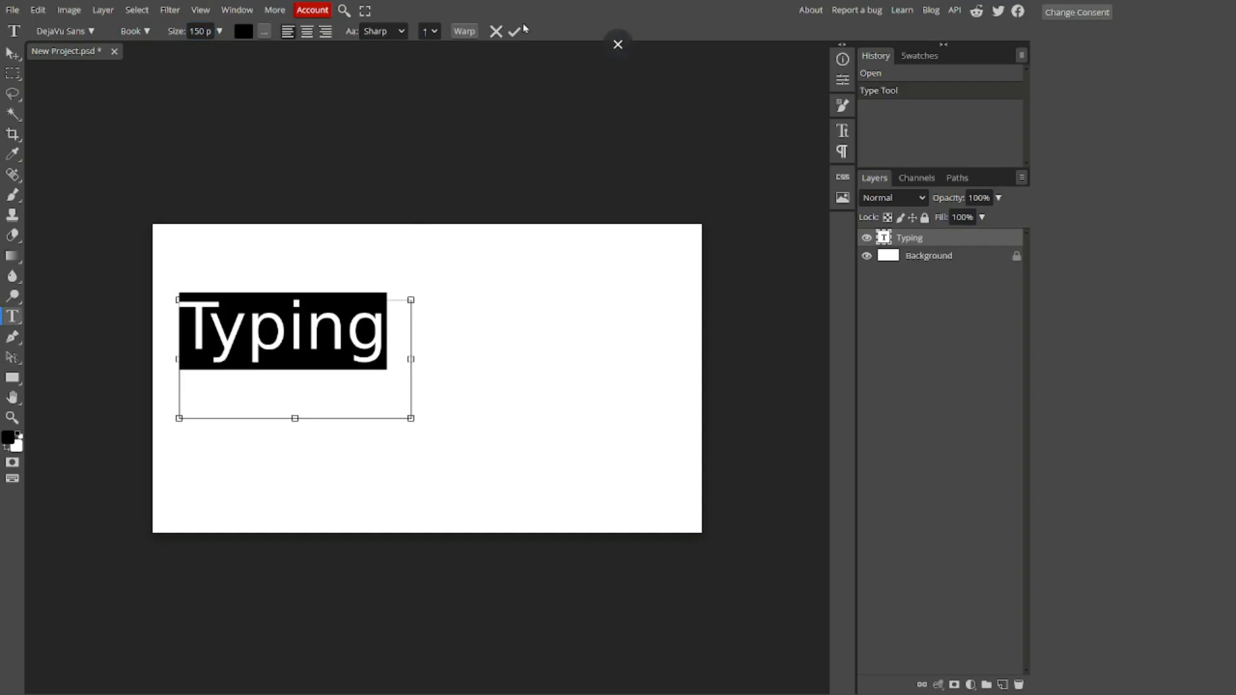
{"action": "left_click", "coordinate": [515, 30]}
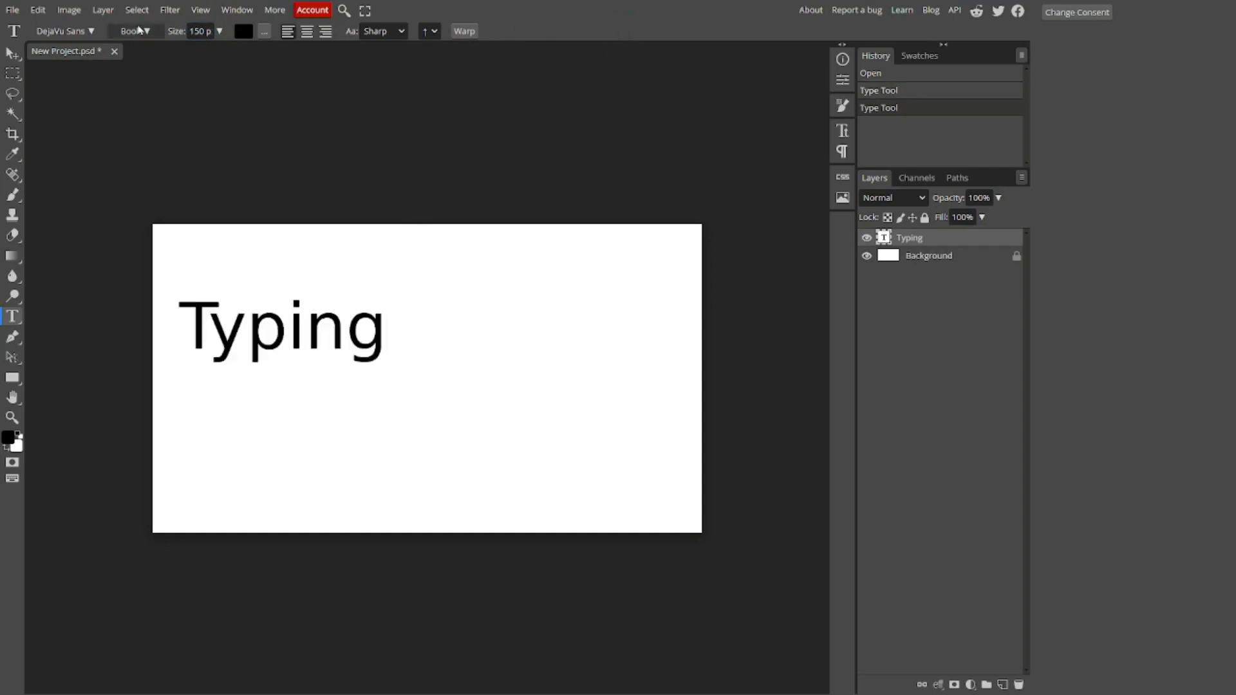
Apply the Light ExtraLight font style to the whole word "Typing".
{"action": "left_click", "coordinate": [373, 338]}
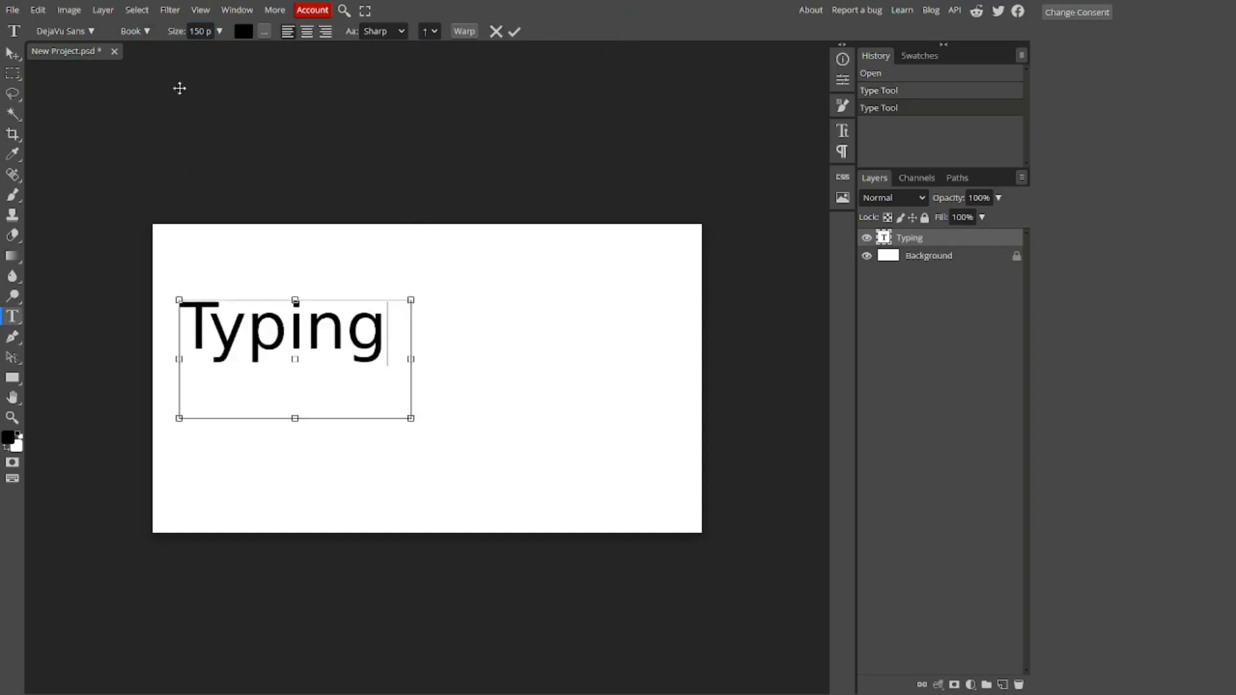
{"action": "left_click", "coordinate": [147, 32]}
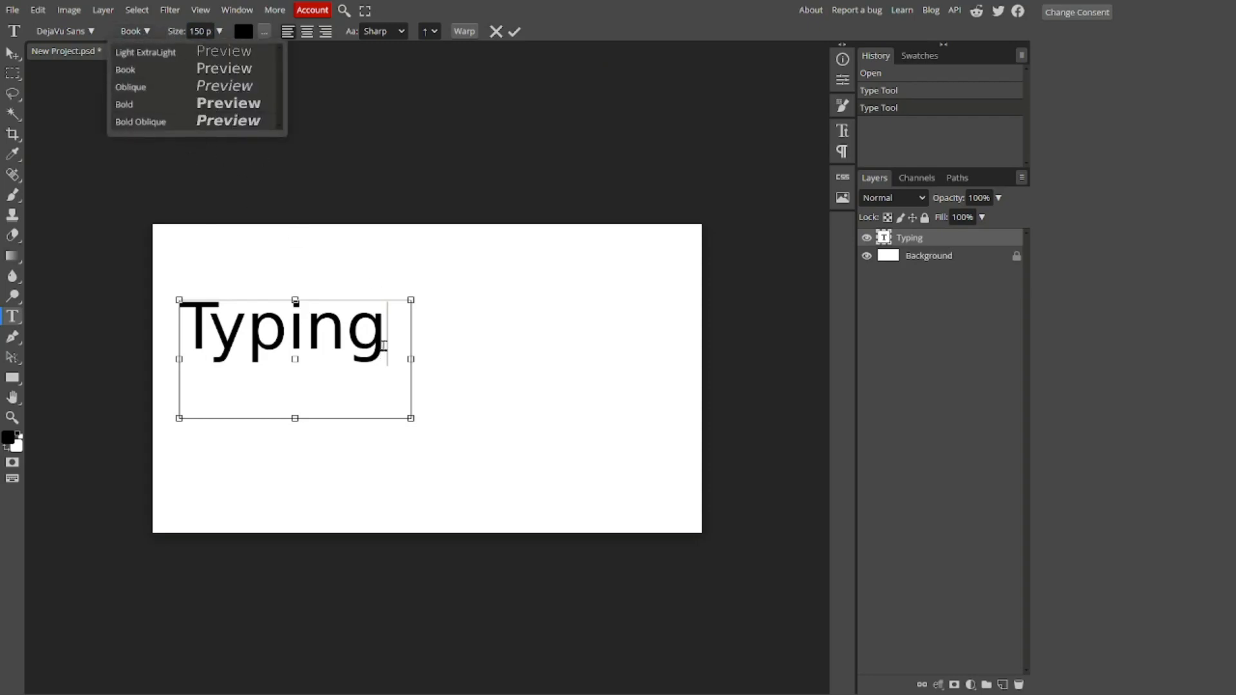
{"action": "left_click_drag", "start_coordinate": [383, 345], "coordinate": [179, 130]}
{"action": "left_click", "coordinate": [137, 31]}
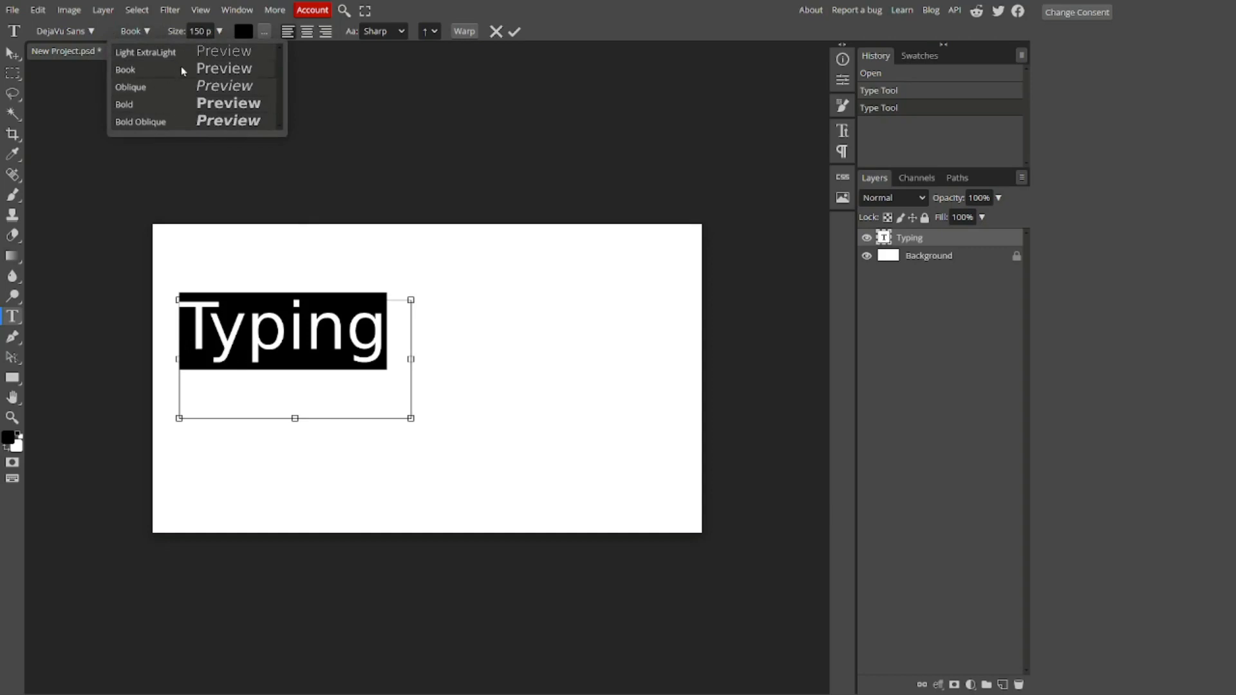
{"action": "left_click", "coordinate": [140, 55]}
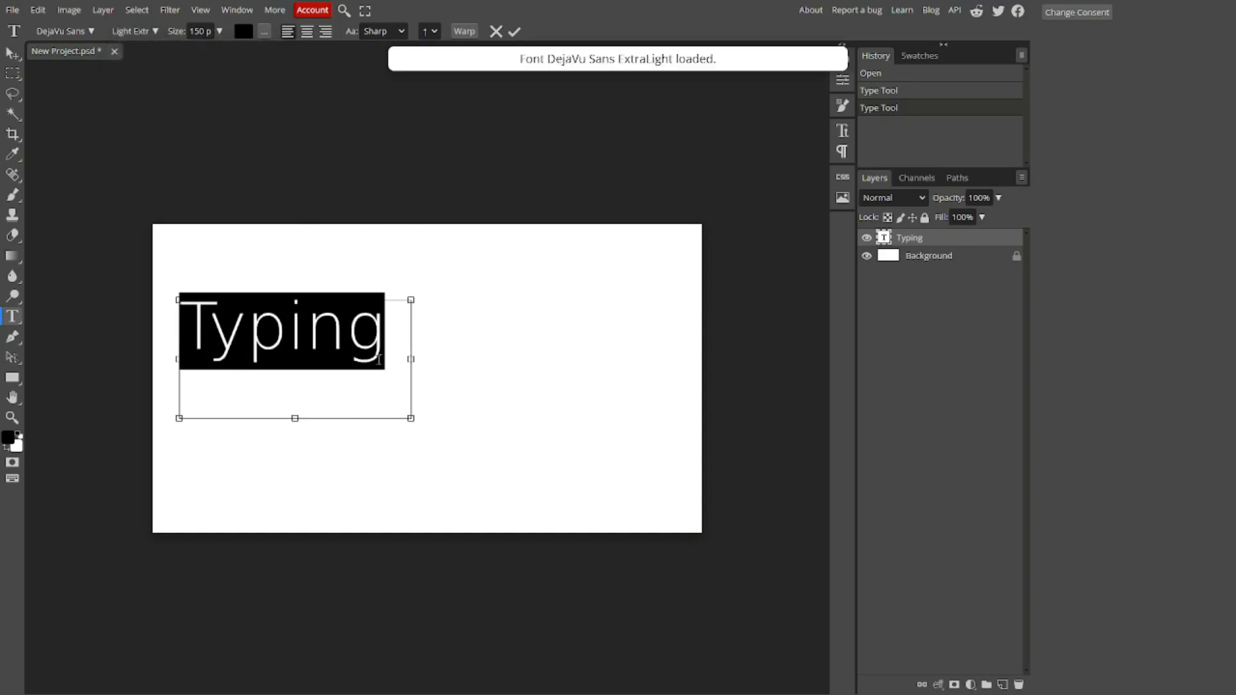
{"action": "left_click", "coordinate": [394, 356]}
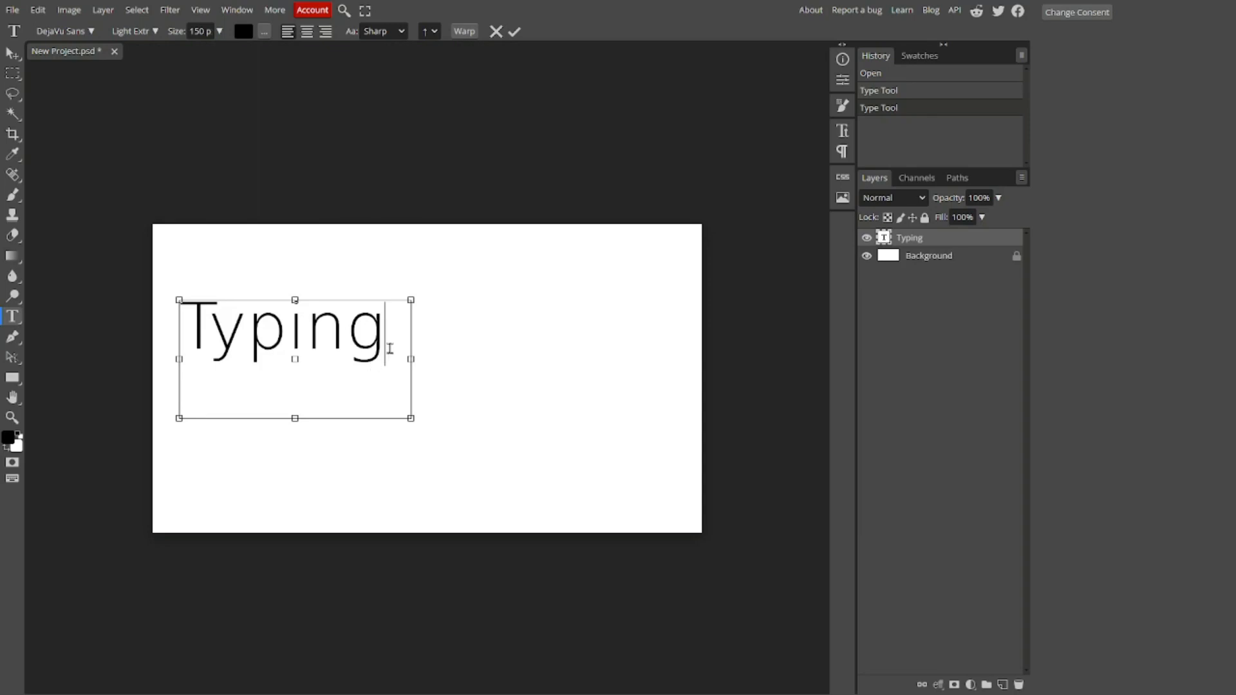
Change the font style of the whole word "Typing" to Bold Oblique.
{"action": "left_click_drag", "start_coordinate": [390, 349], "coordinate": [181, 344]}
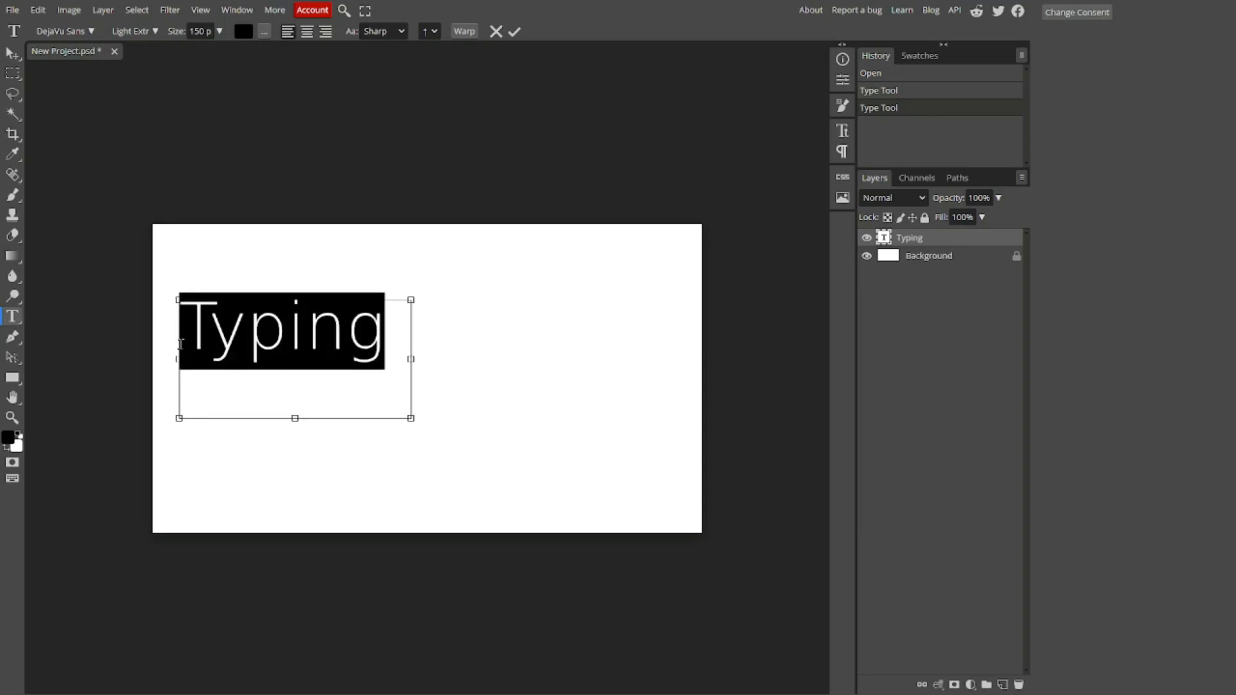
{"action": "left_click", "coordinate": [150, 34]}
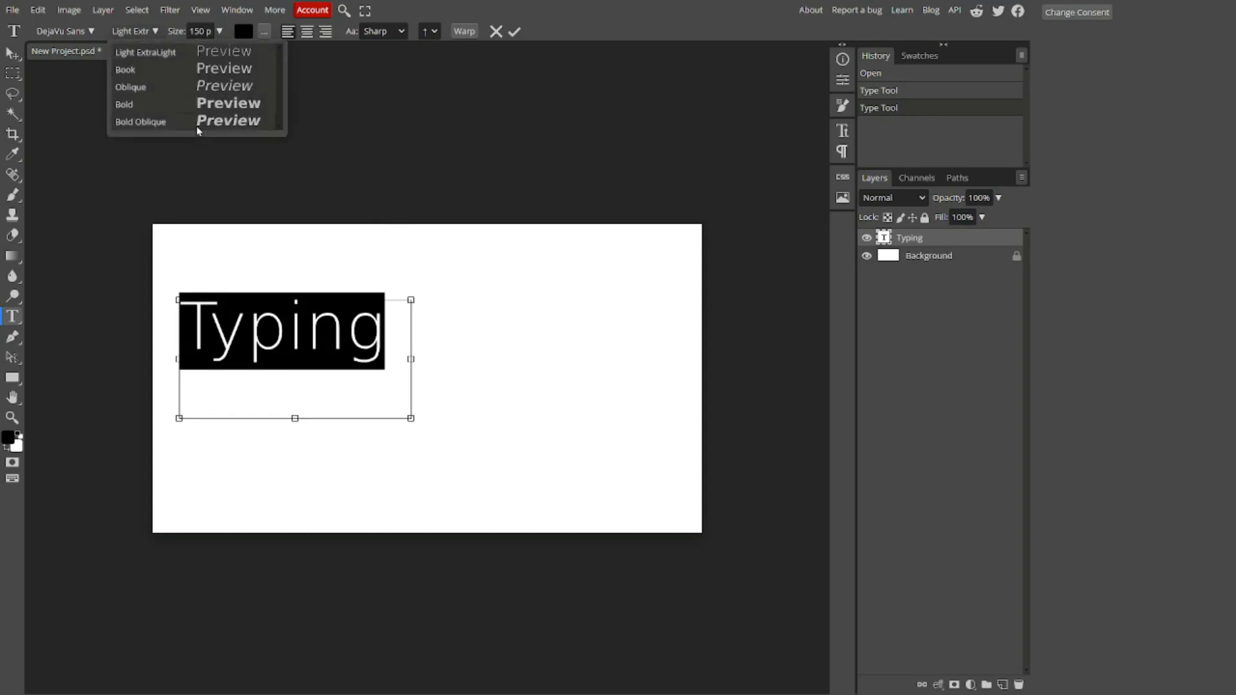
{"action": "left_click", "coordinate": [199, 121]}
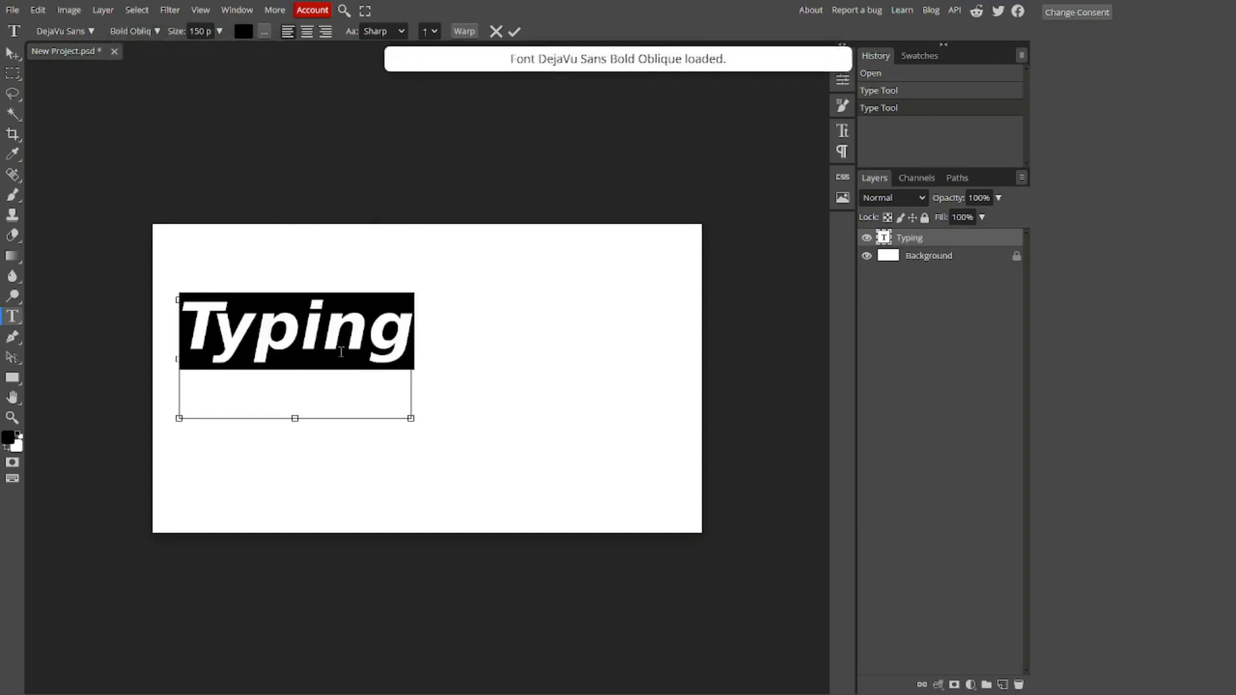
{"action": "left_click", "coordinate": [379, 351]}
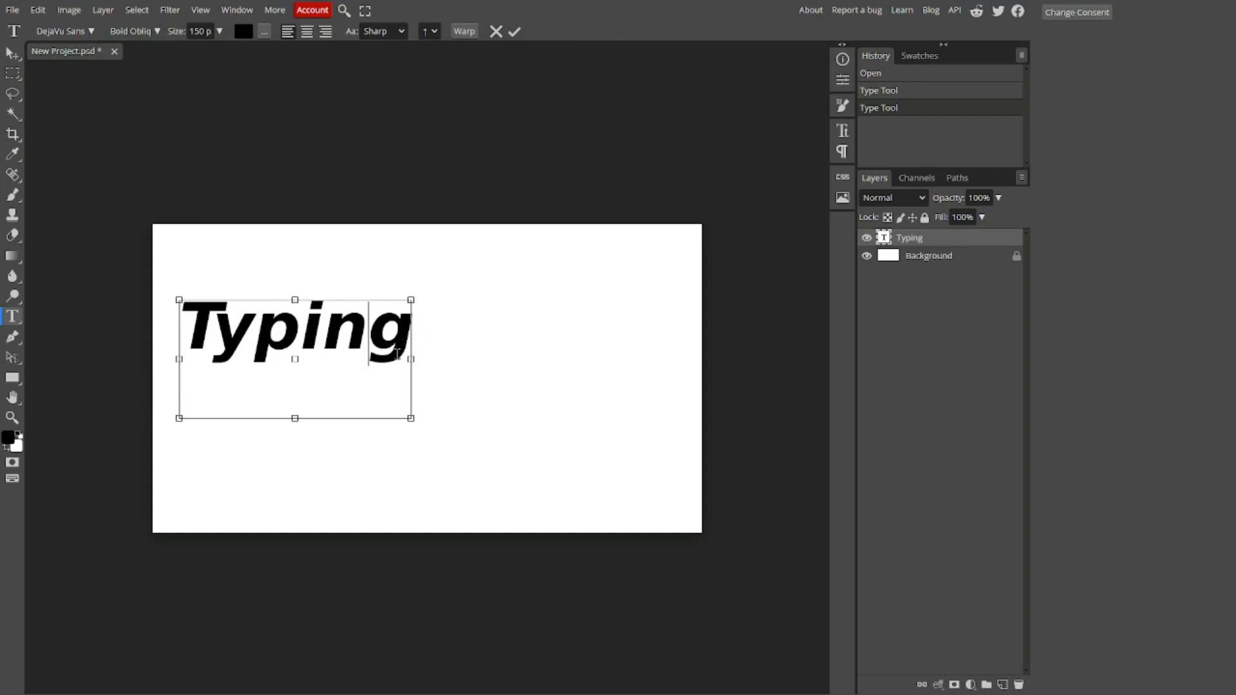
Change the typeface of the whole word "Typing" to Didact Gothic.
{"action": "left_click_drag", "start_coordinate": [412, 356], "coordinate": [127, 154]}
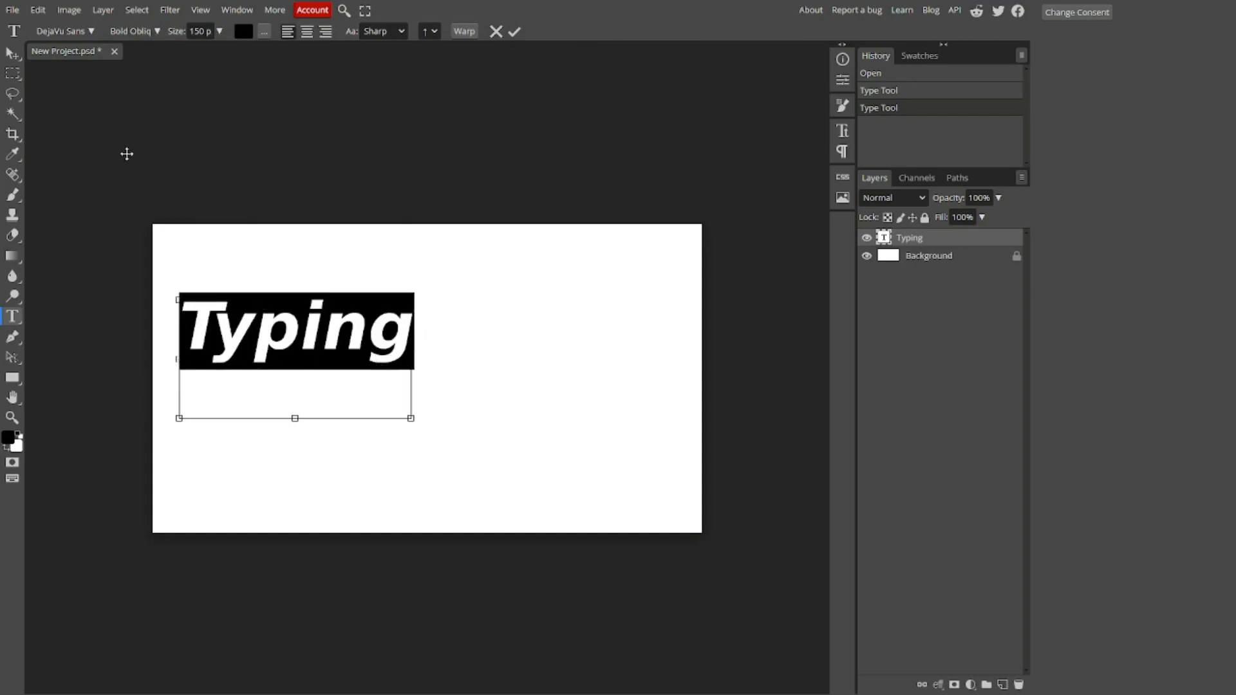
{"action": "left_click", "coordinate": [85, 29]}
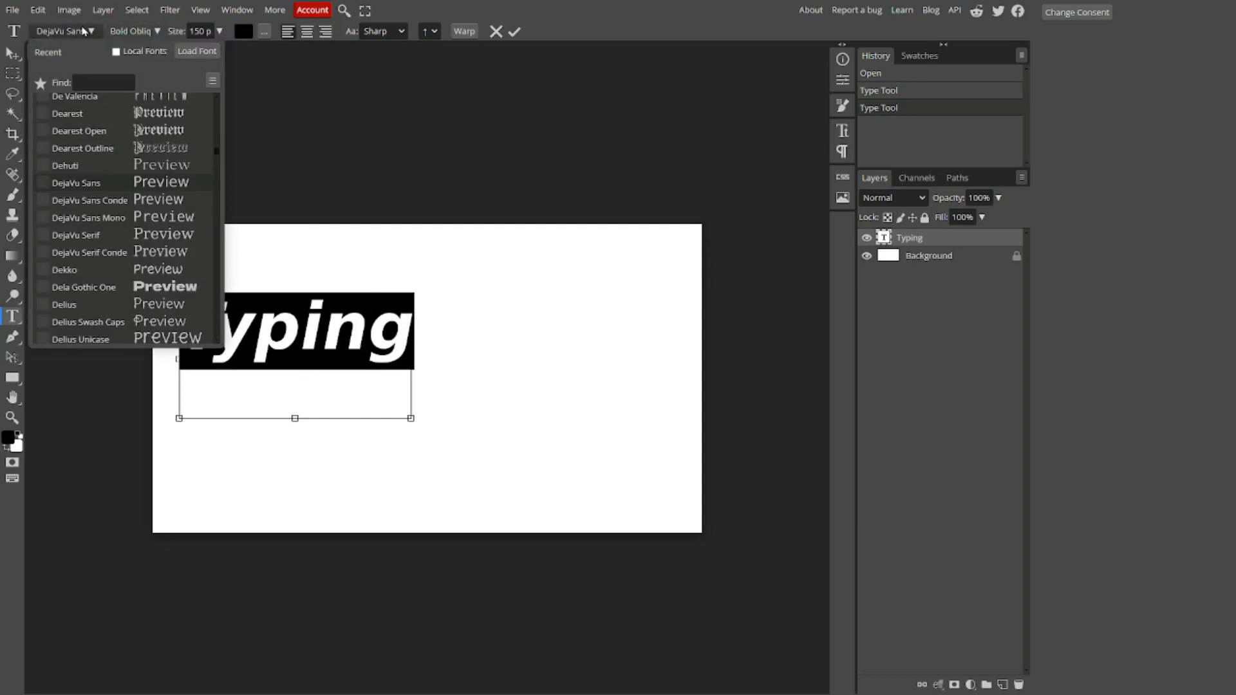
{"action": "scroll", "coordinate": [141, 228], "scroll_direction": "down", "scroll_amount": 4}
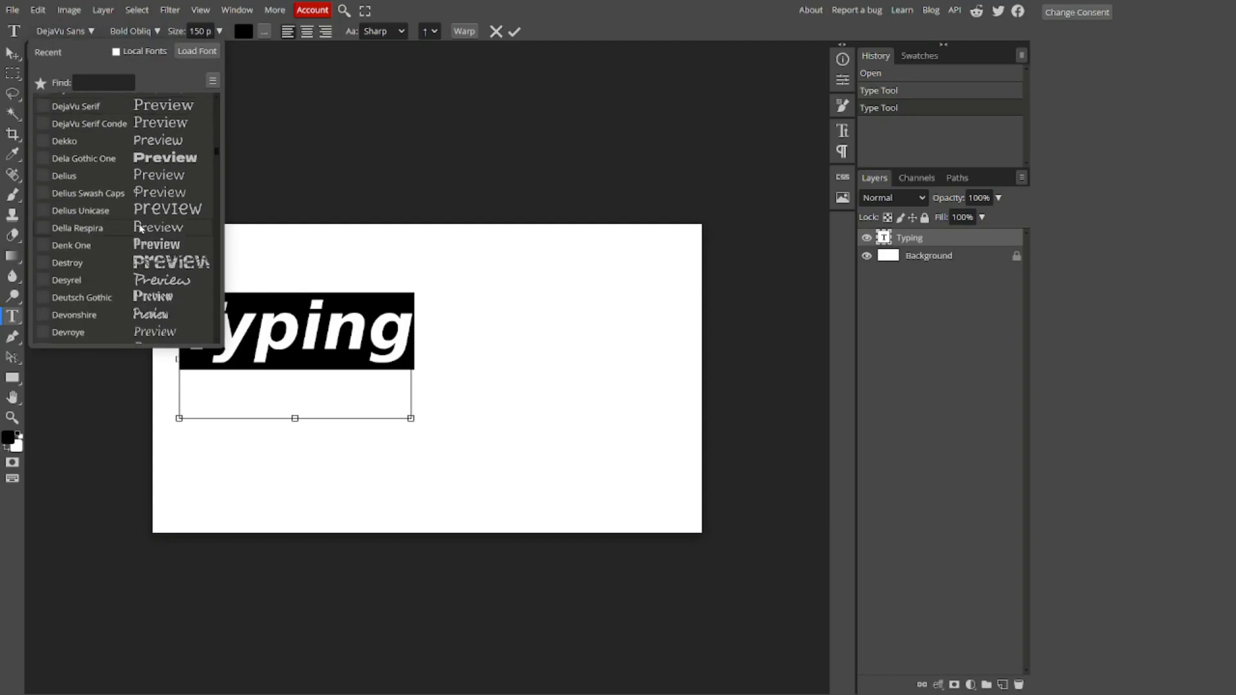
{"action": "scroll", "coordinate": [141, 228], "scroll_direction": "down", "scroll_amount": 4}
{"action": "scroll", "coordinate": [130, 274], "scroll_direction": "down", "scroll_amount": 2}
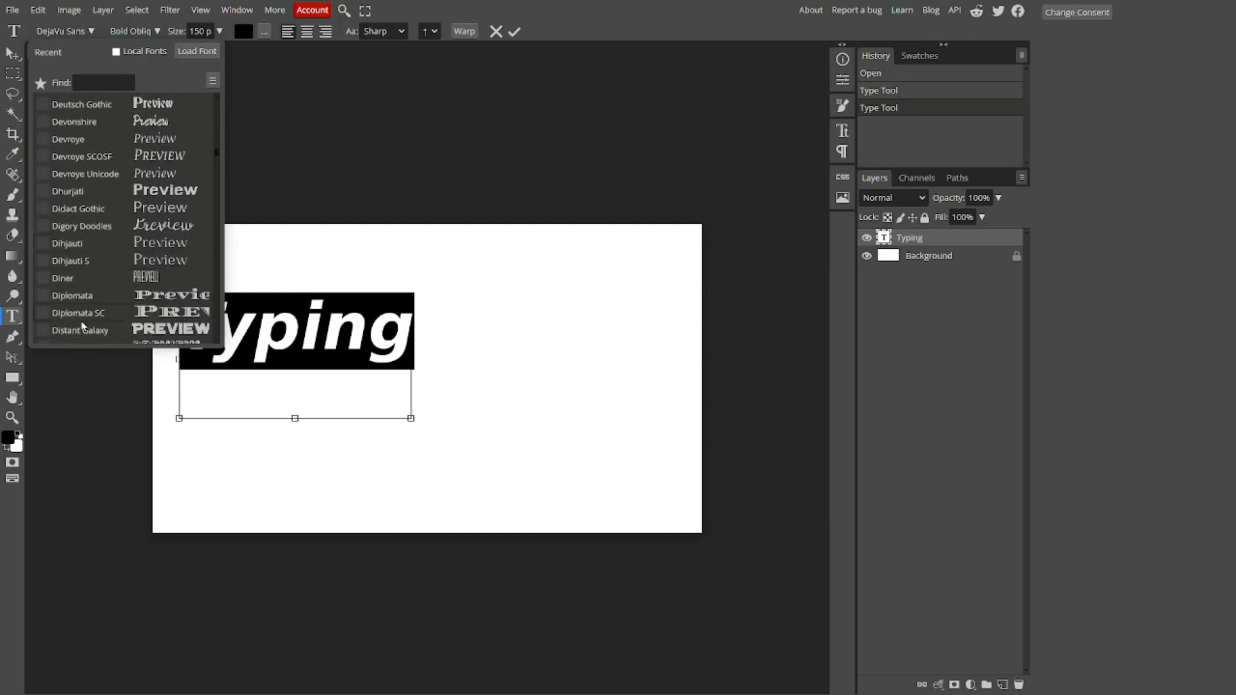
{"action": "left_click", "coordinate": [164, 210]}
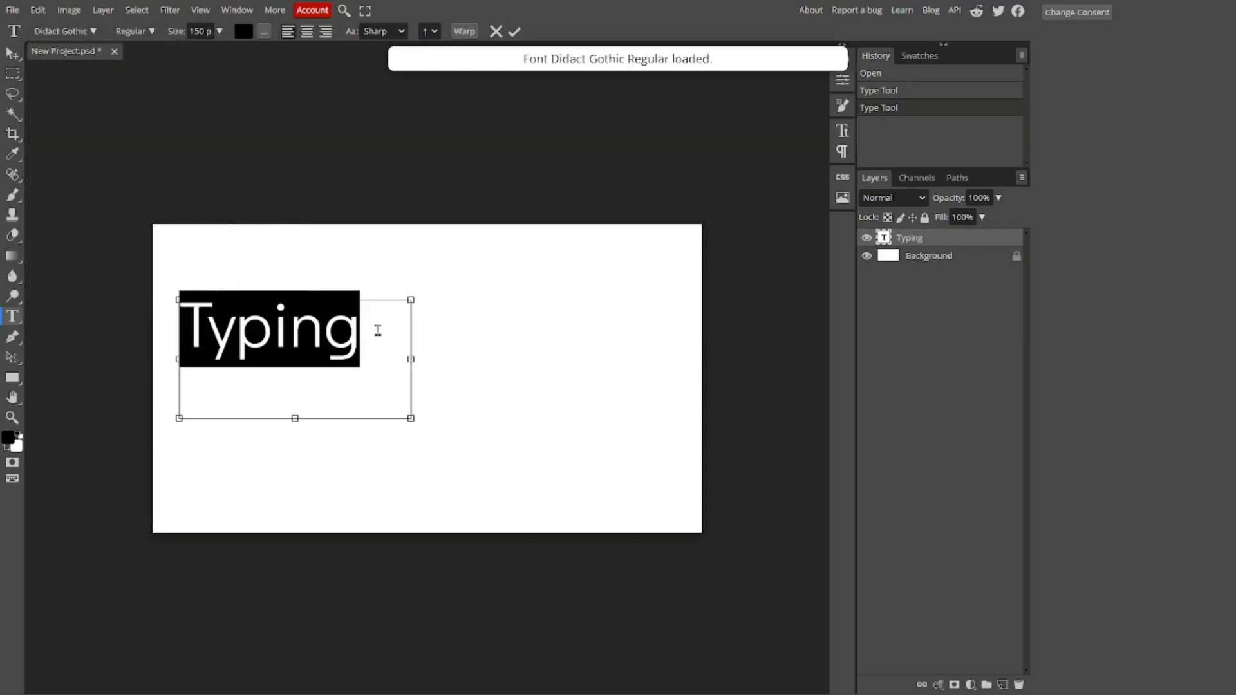
{"action": "left_click", "coordinate": [369, 339]}
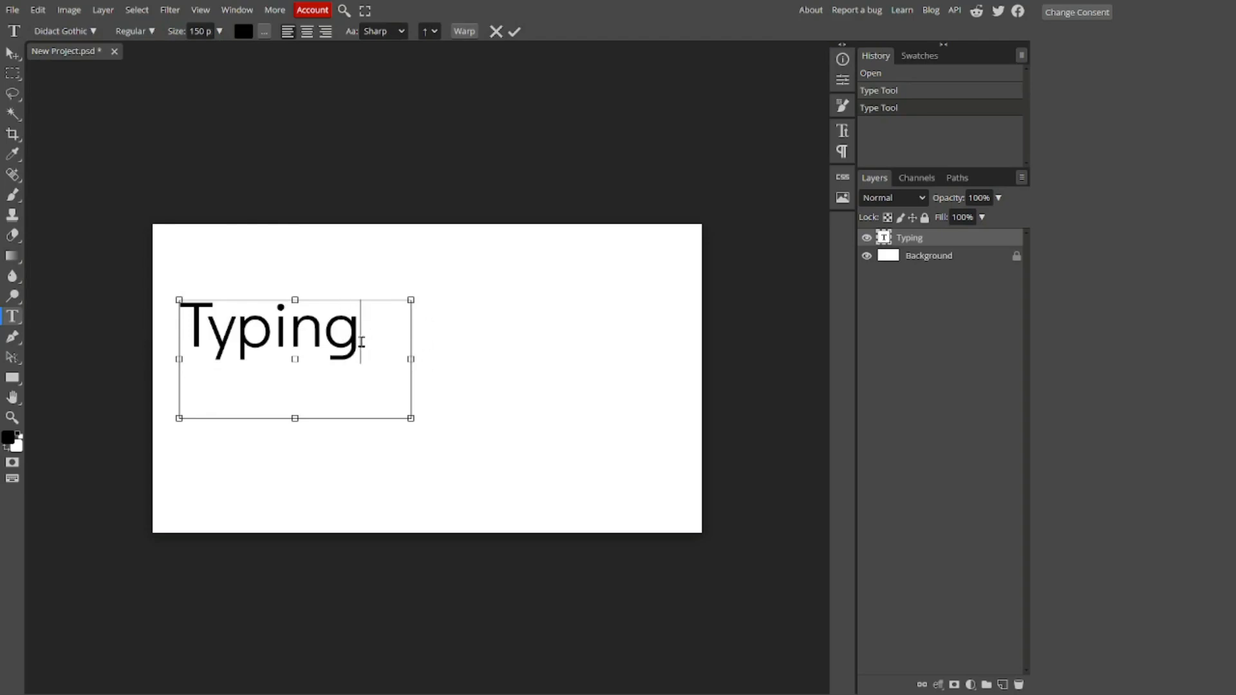
Change the typeface of the whole word to Distant Galaxy and commit the text edit.
{"action": "left_click_drag", "start_coordinate": [362, 342], "coordinate": [188, 349]}
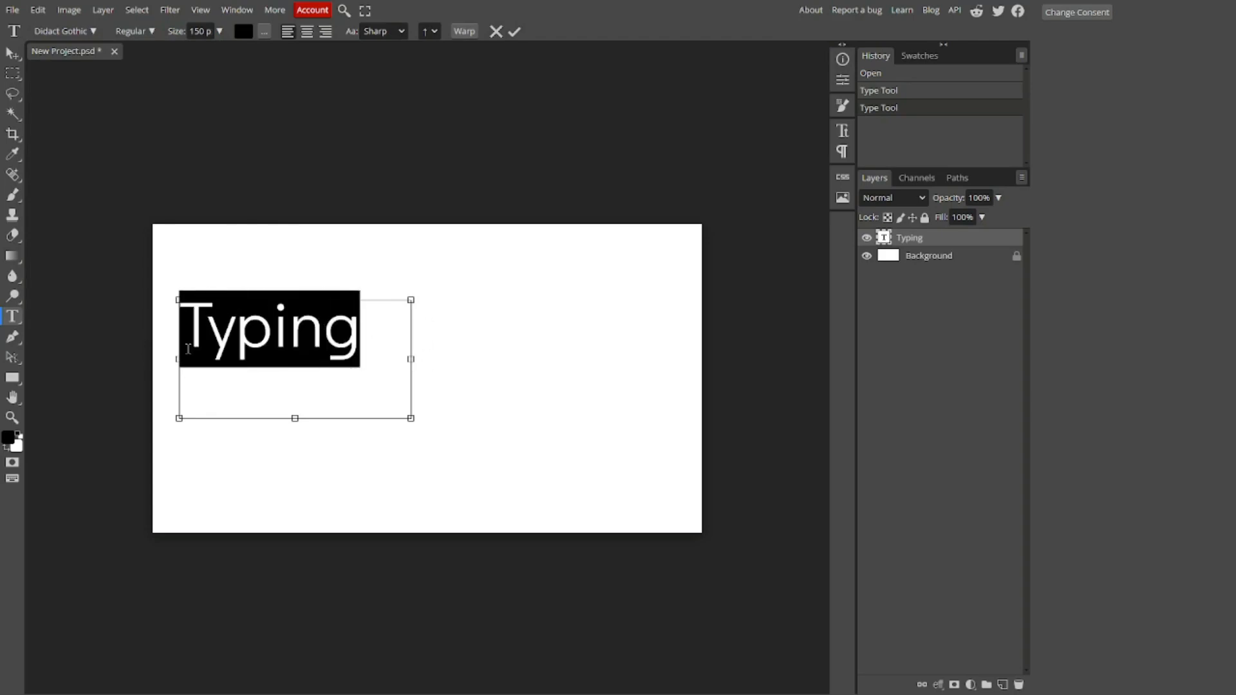
{"action": "left_click", "coordinate": [77, 31]}
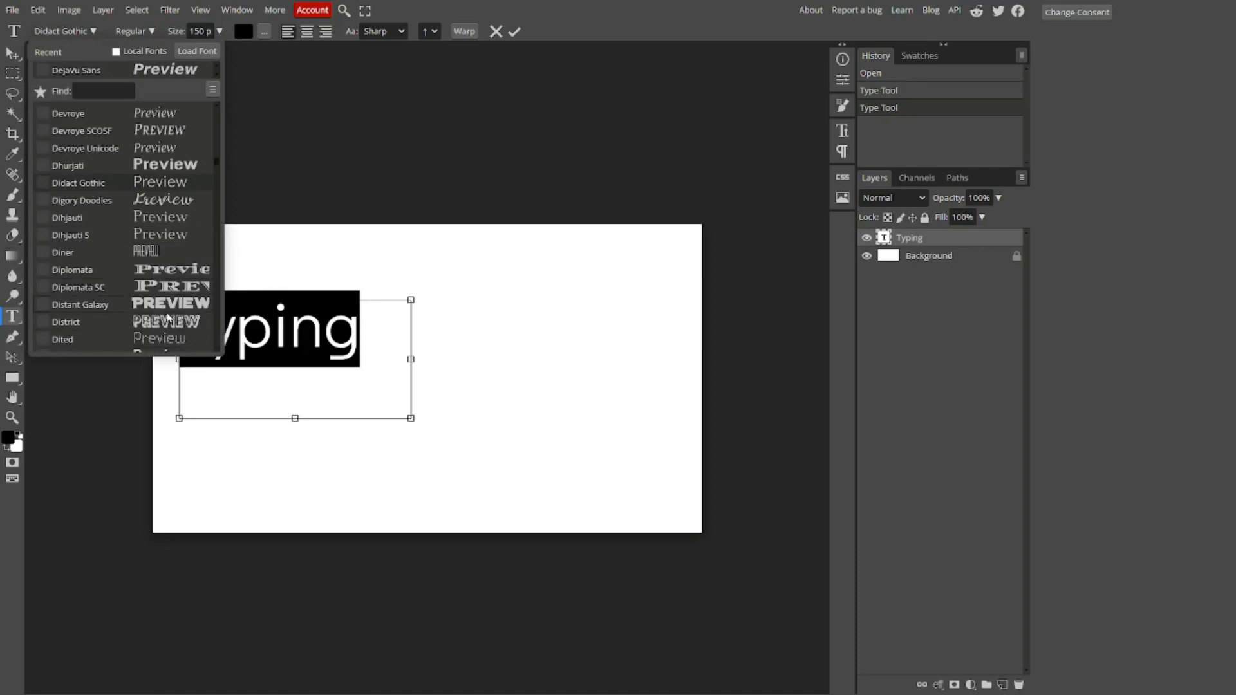
{"action": "left_click", "coordinate": [131, 306]}
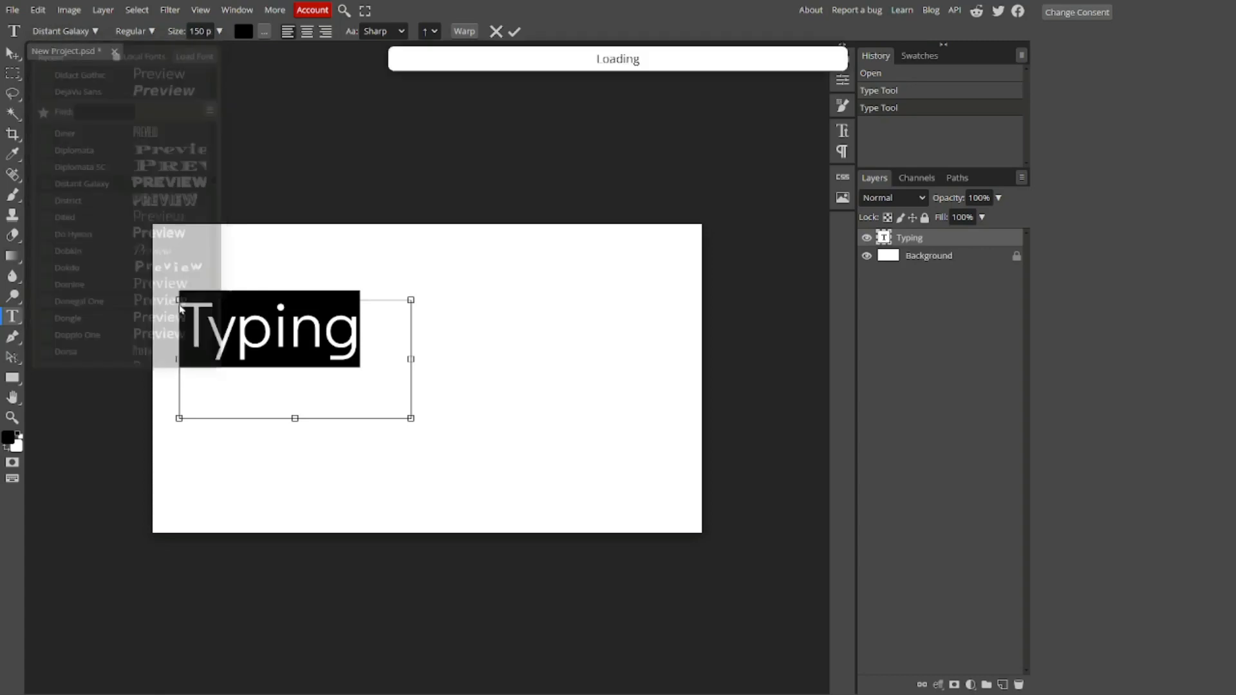
{"action": "left_click", "coordinate": [514, 34]}
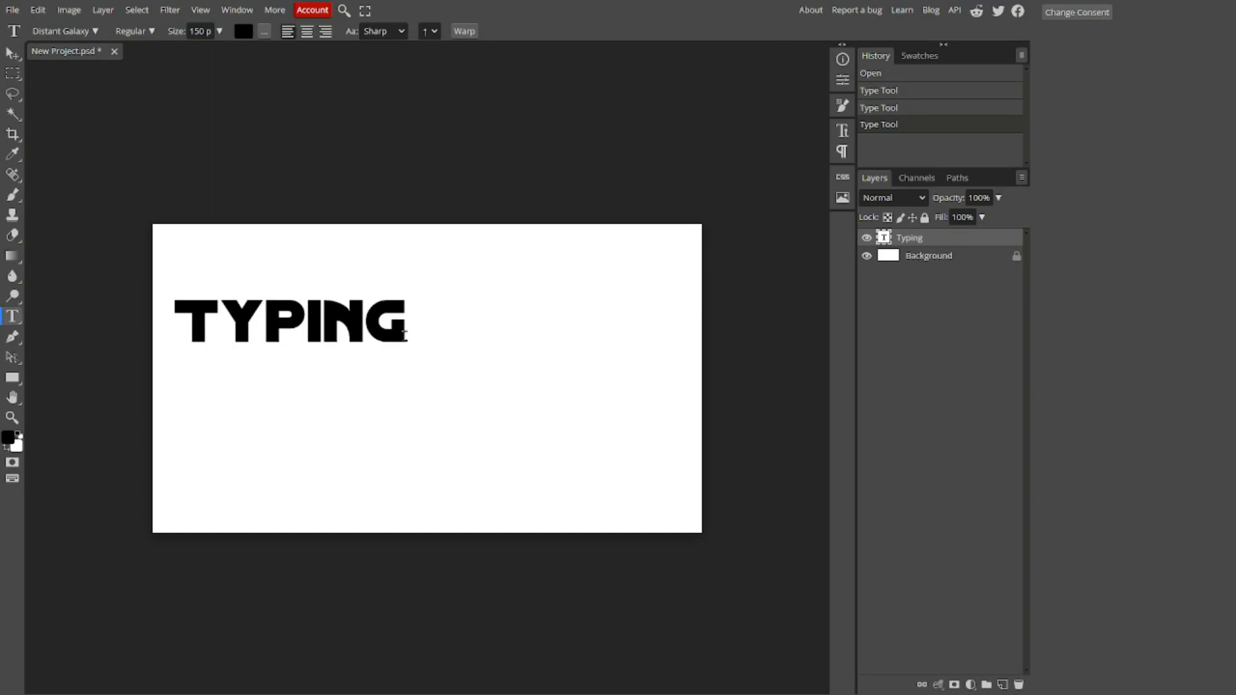
Move the "Typing" text slightly upward on the canvas with the Move tool.
{"action": "left_click_drag", "start_coordinate": [405, 333], "coordinate": [193, 326]}
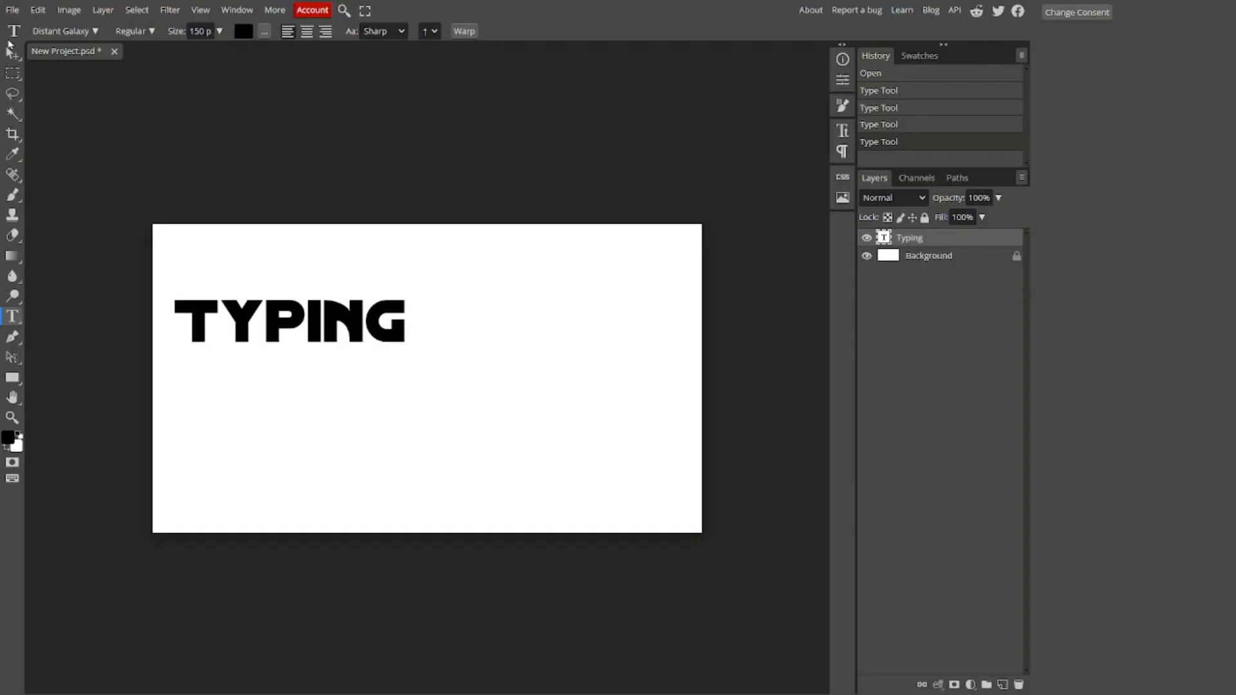
{"action": "left_click", "coordinate": [12, 52]}
{"action": "left_click_drag", "start_coordinate": [371, 337], "coordinate": [358, 279]}
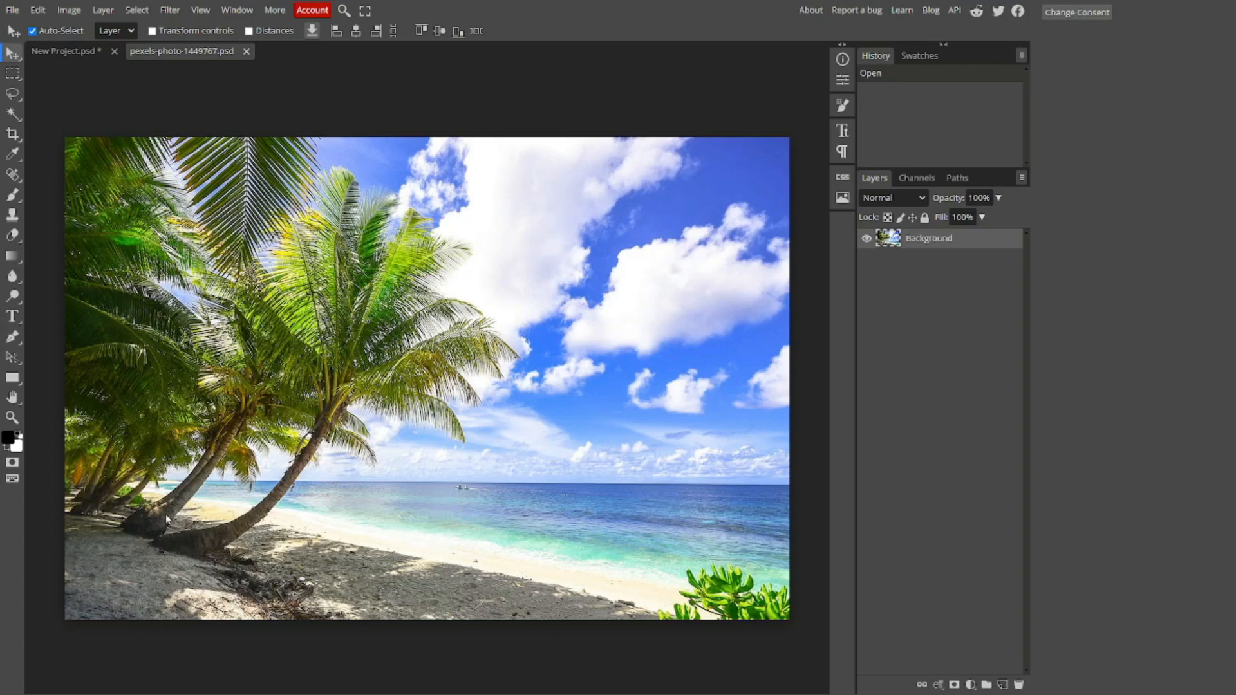
Draw a paragraph text box across the upper part of the beach photo and enter "BEACH".
{"action": "left_click", "coordinate": [12, 317]}
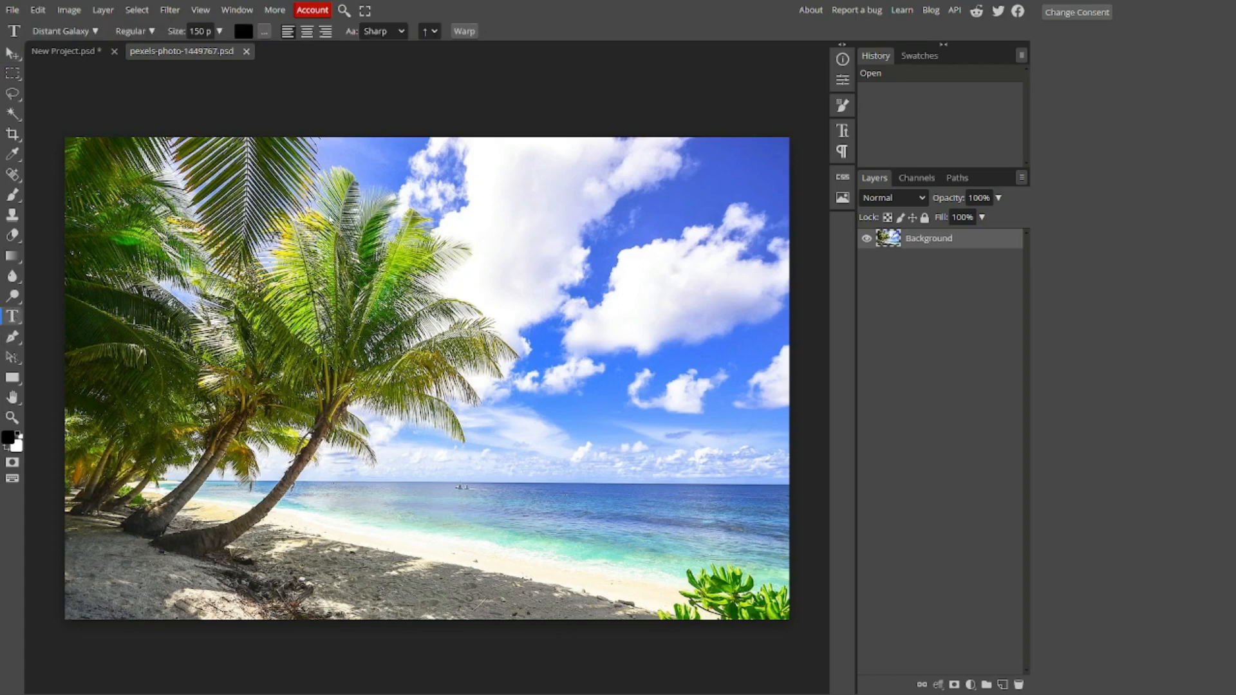
{"action": "left_click_drag", "start_coordinate": [161, 152], "coordinate": [727, 274]}
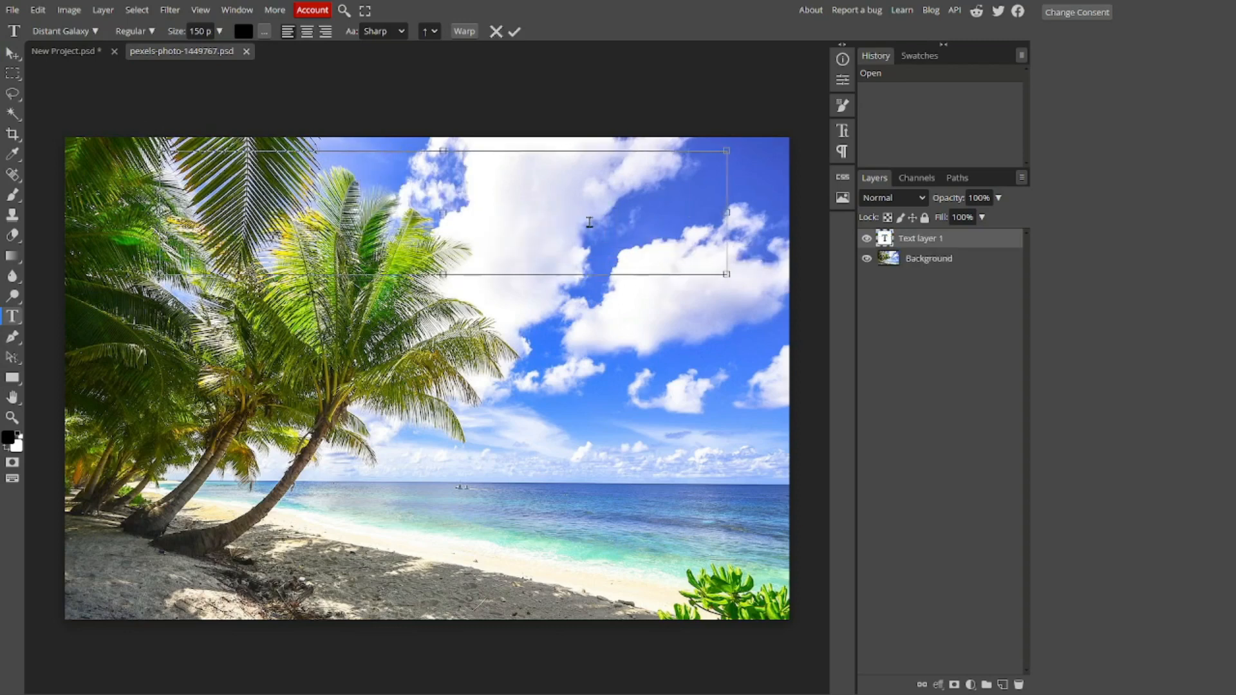
{"action": "type", "text": "BEAC"}
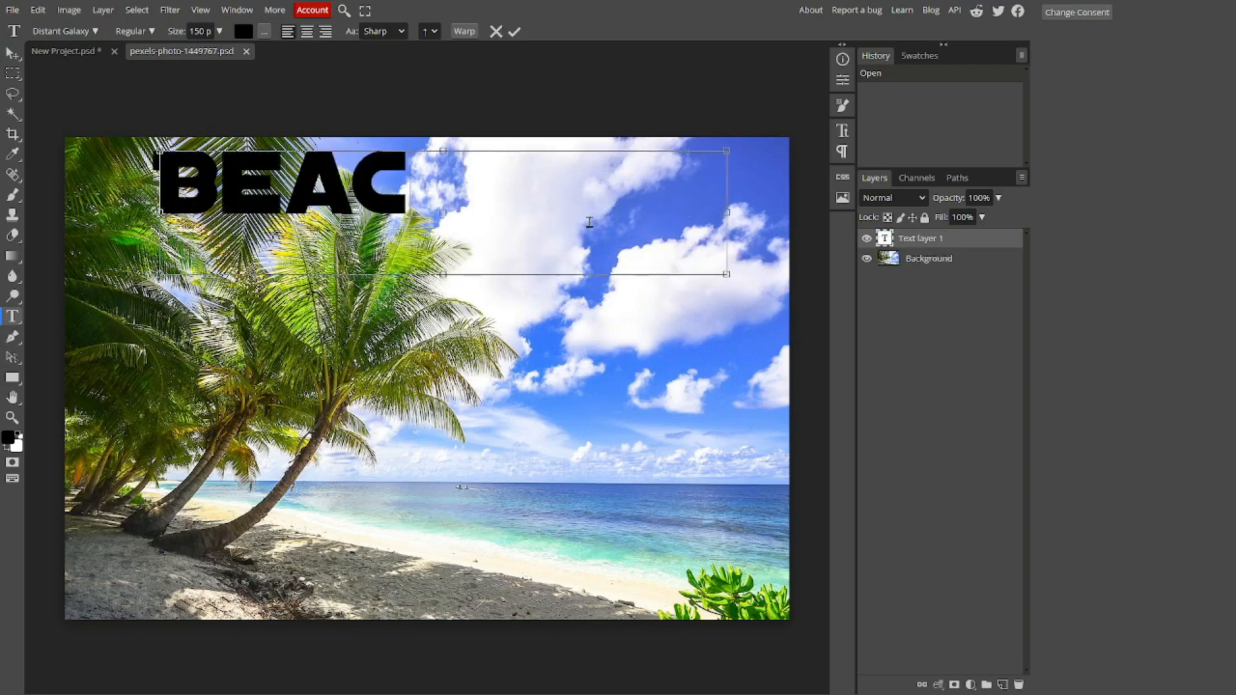
{"action": "type", "text": "H HO"}
{"action": "key", "text": "BackSpace"}
{"action": "key", "text": "BackSpace"}
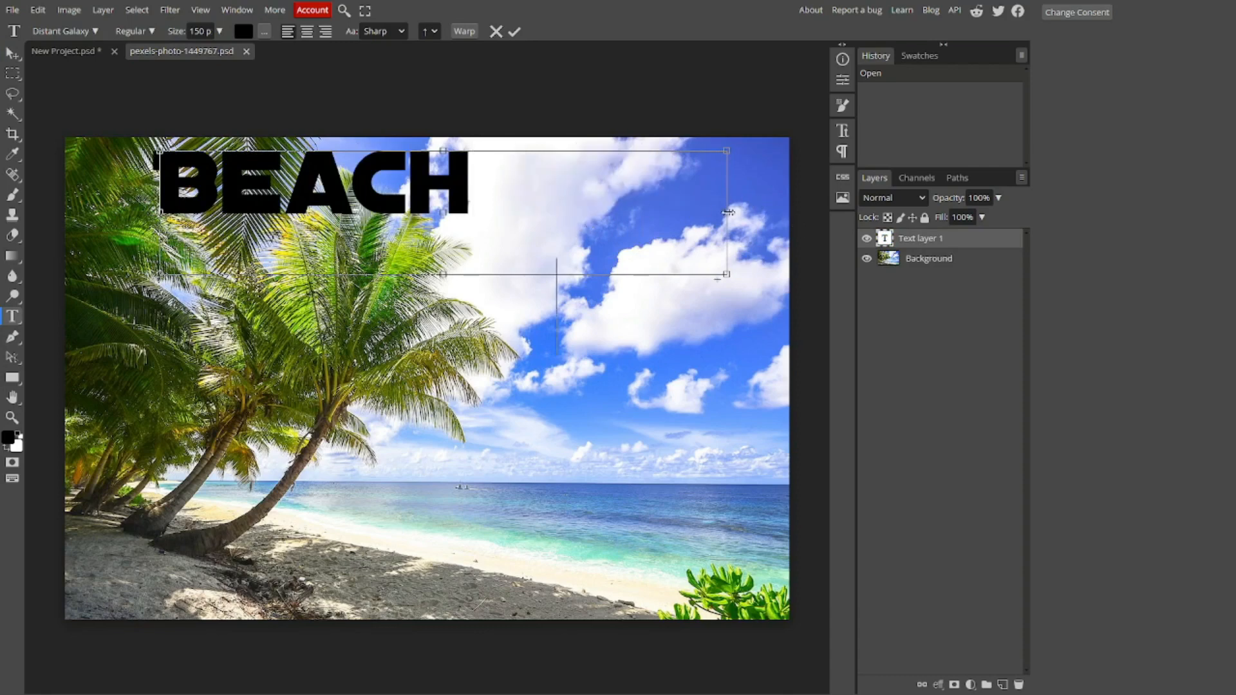
Enlarge the text box to the photo's full width and further down, and complete the title as "BEACH HOLIDAY".
{"action": "left_click_drag", "start_coordinate": [728, 212], "coordinate": [799, 212]}
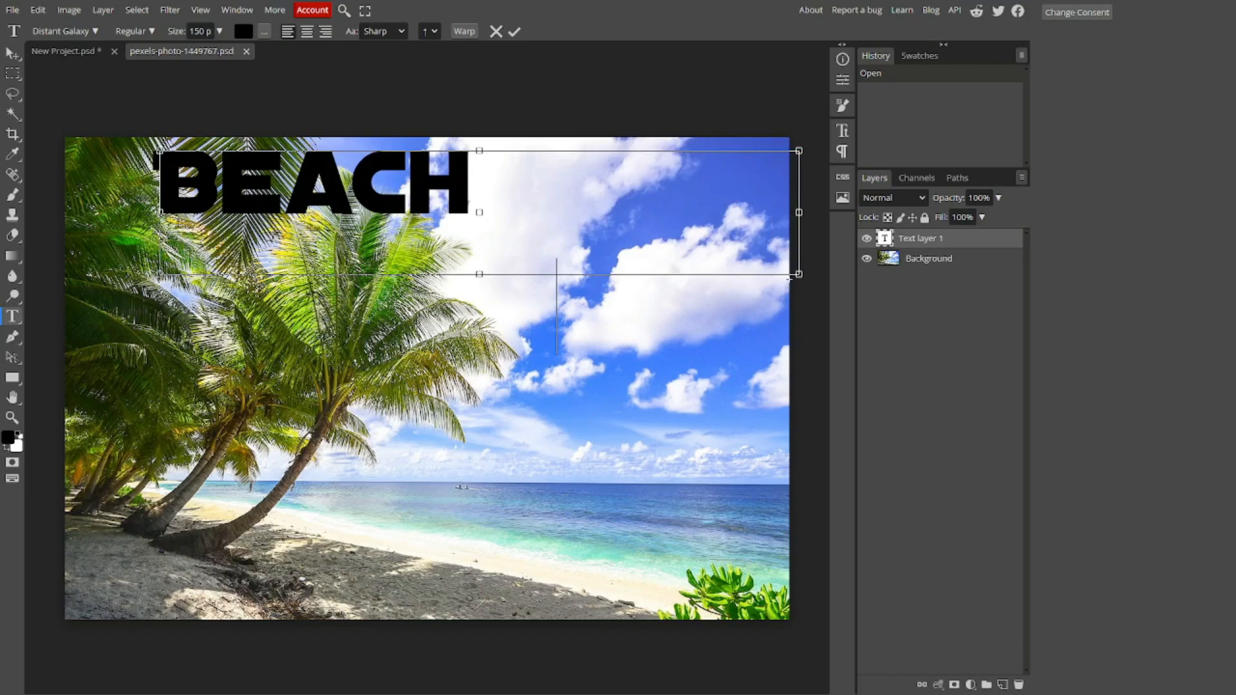
{"action": "left_click_drag", "start_coordinate": [159, 213], "coordinate": [74, 219]}
{"action": "left_click_drag", "start_coordinate": [437, 275], "coordinate": [449, 354]}
Set the whole "BEACH HOLIDAY" title to 140 px, commit the text, and shift it slightly to the right on the photo.
{"action": "left_click_drag", "start_coordinate": [468, 309], "coordinate": [258, 77]}
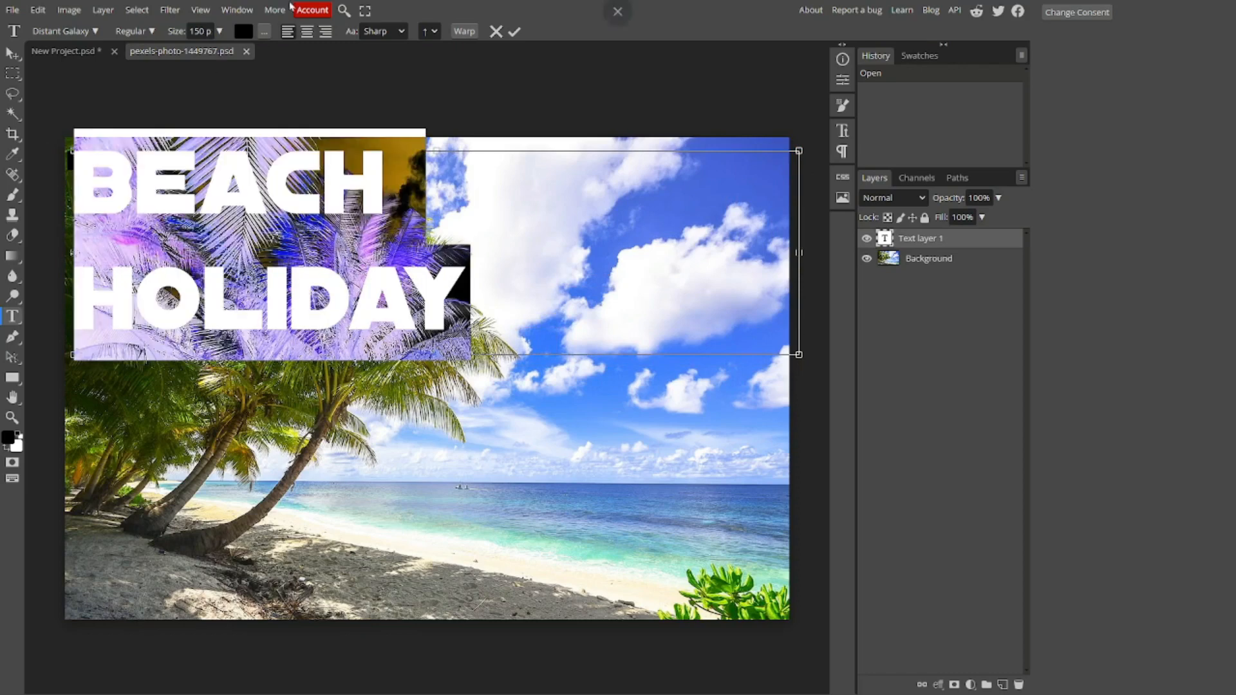
{"action": "left_click", "coordinate": [220, 32]}
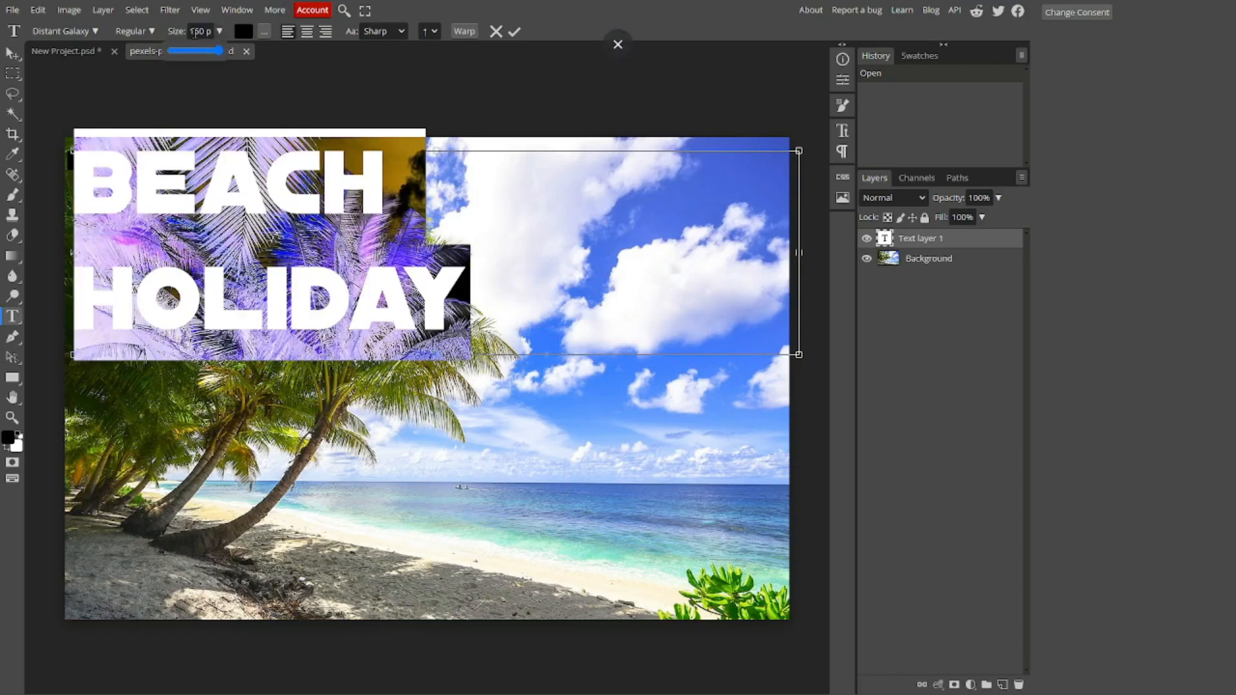
{"action": "left_click", "coordinate": [201, 30]}
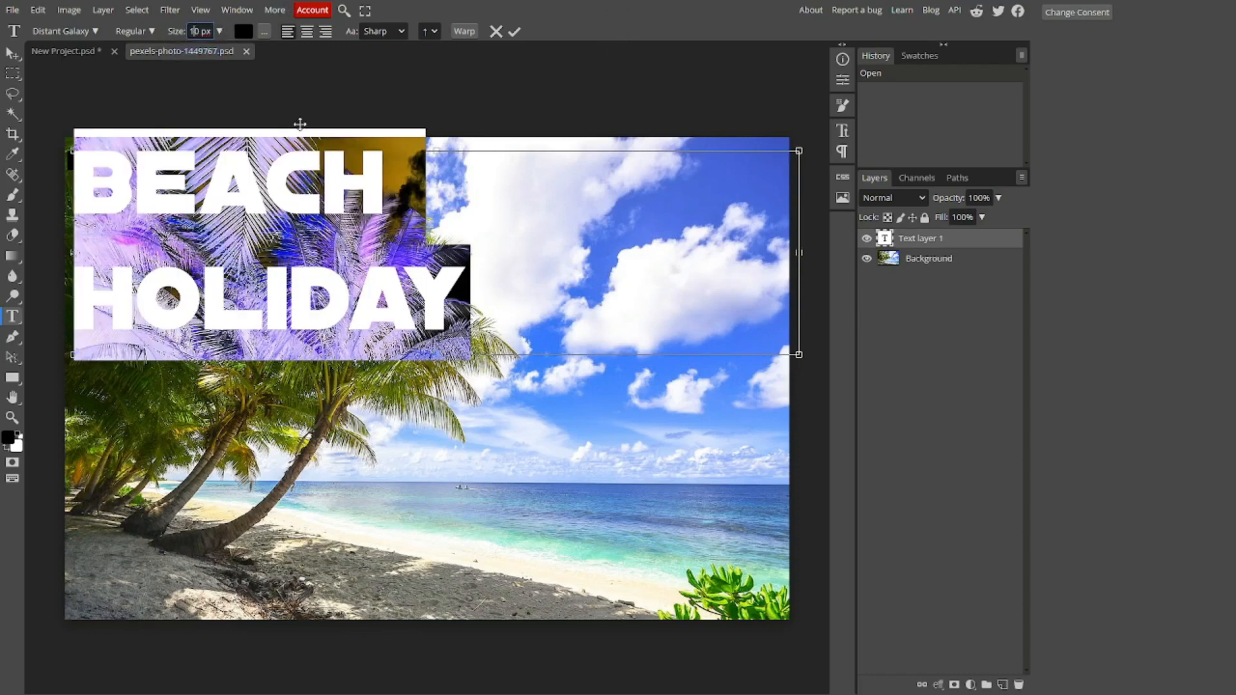
{"action": "type", "text": "4"}
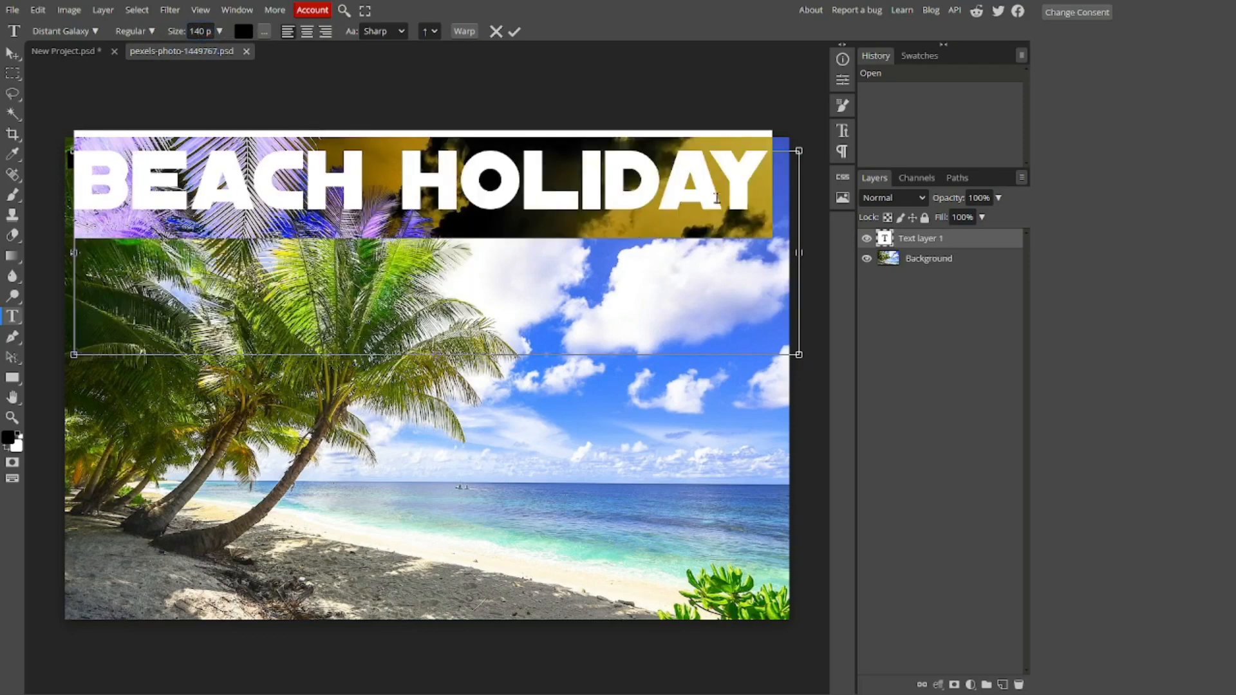
{"action": "left_click", "coordinate": [771, 201]}
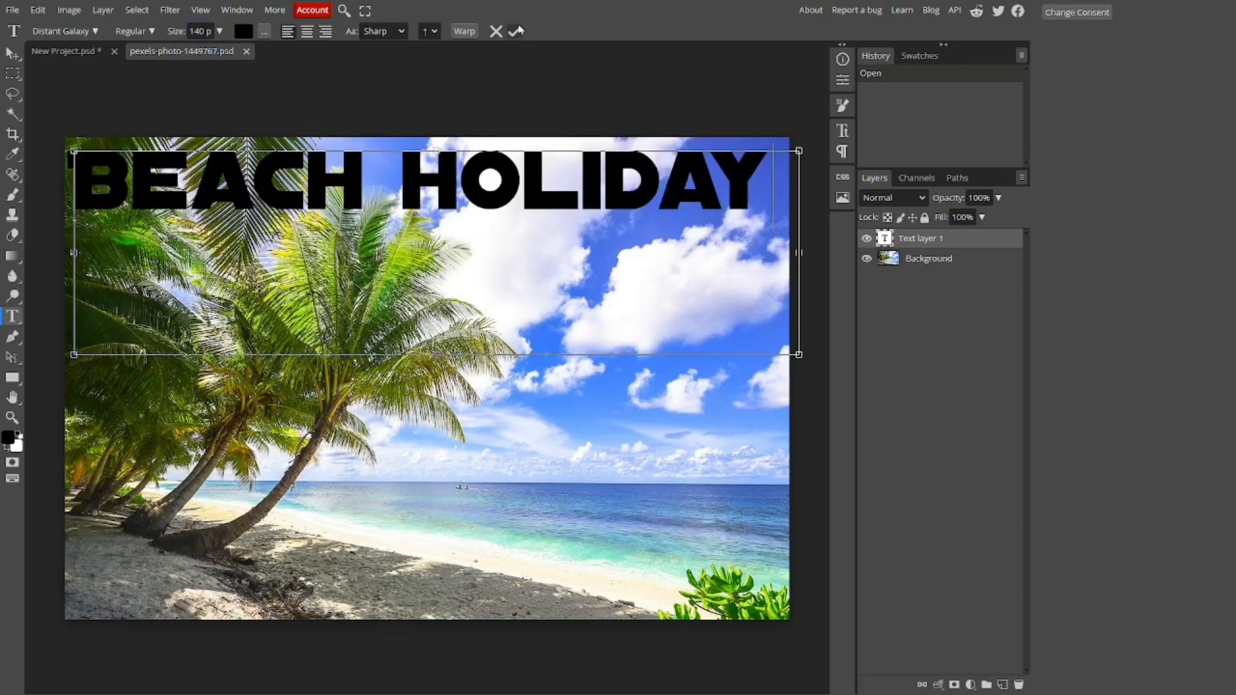
{"action": "left_click", "coordinate": [514, 31]}
{"action": "left_click", "coordinate": [12, 56]}
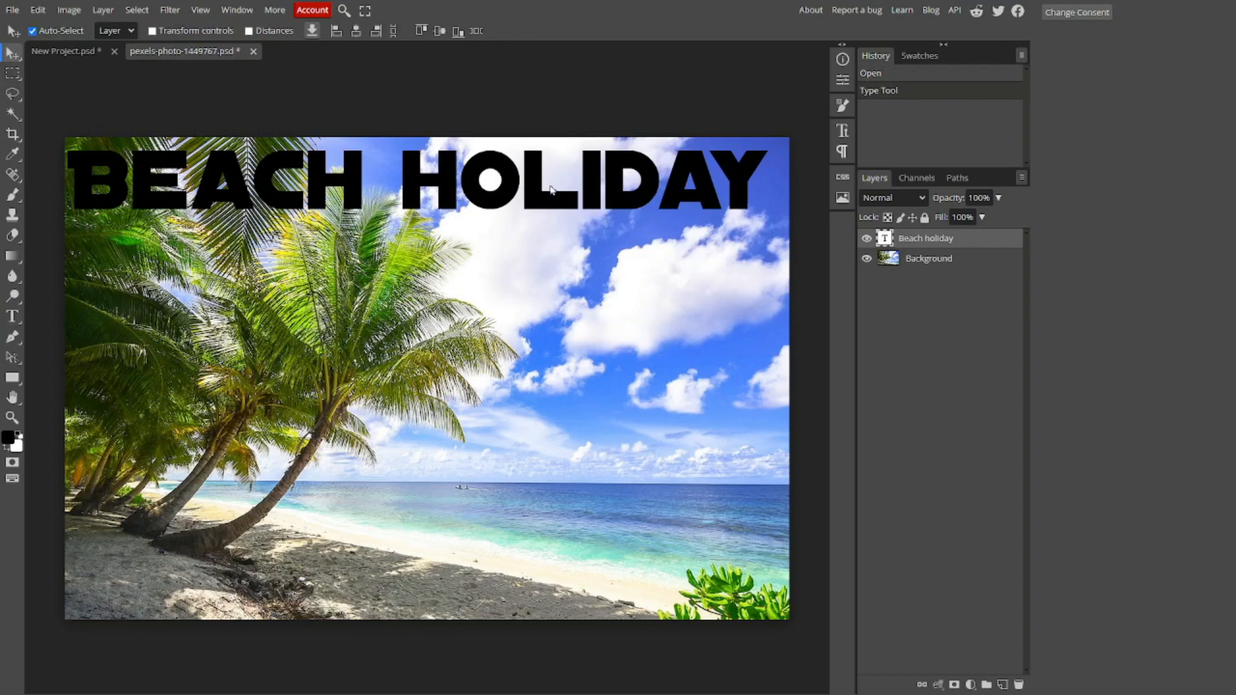
{"action": "left_click_drag", "start_coordinate": [551, 189], "coordinate": [555, 191]}
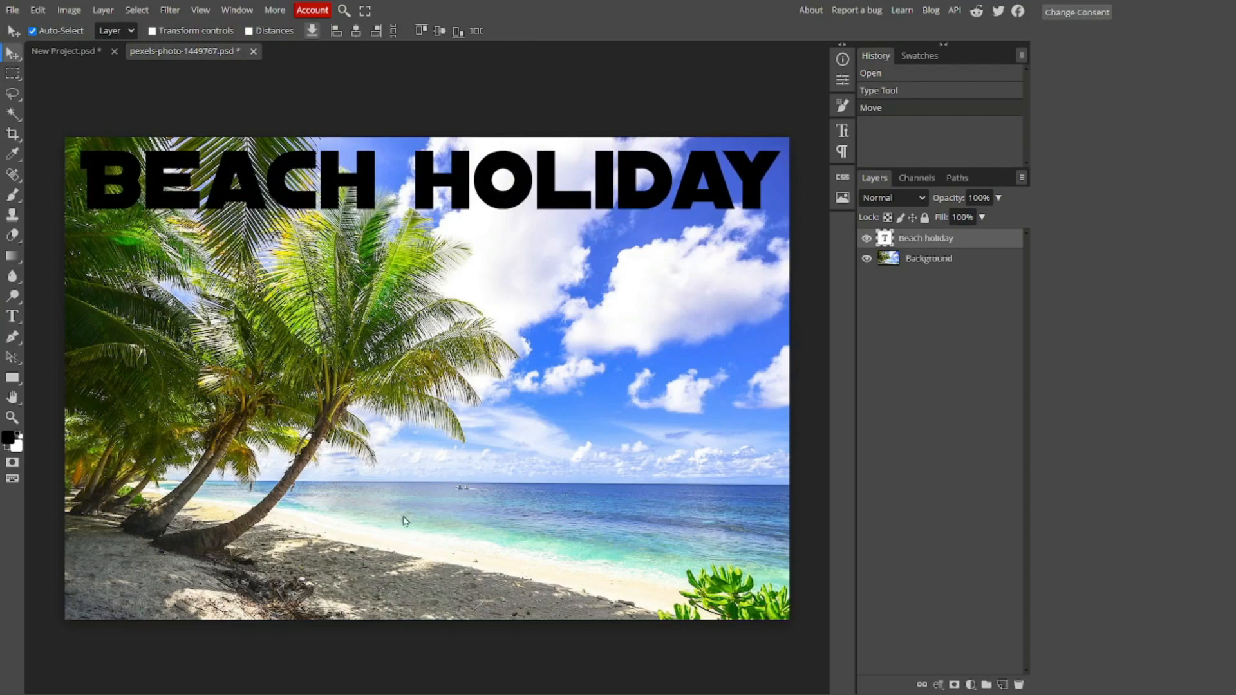
Change the colour of the whole "BEACH HOLIDAY" title to red (ff0000) and commit the text edit.
{"action": "double_click", "coordinate": [477, 180]}
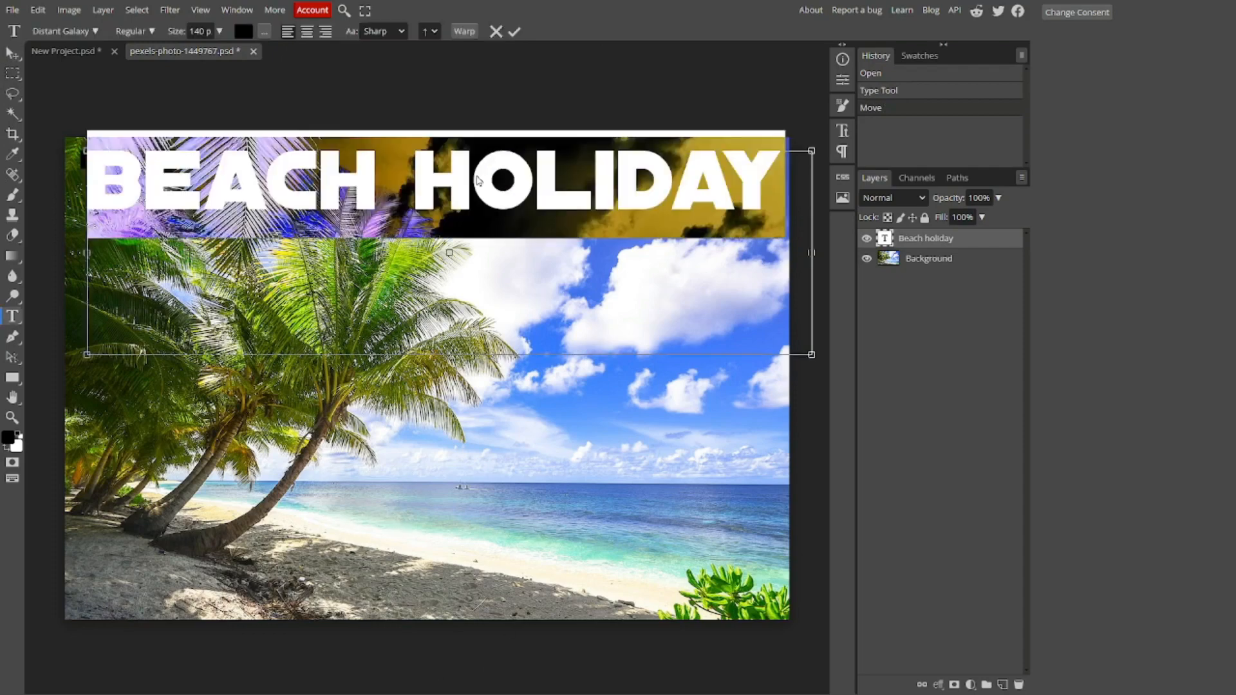
{"action": "left_click", "coordinate": [524, 199]}
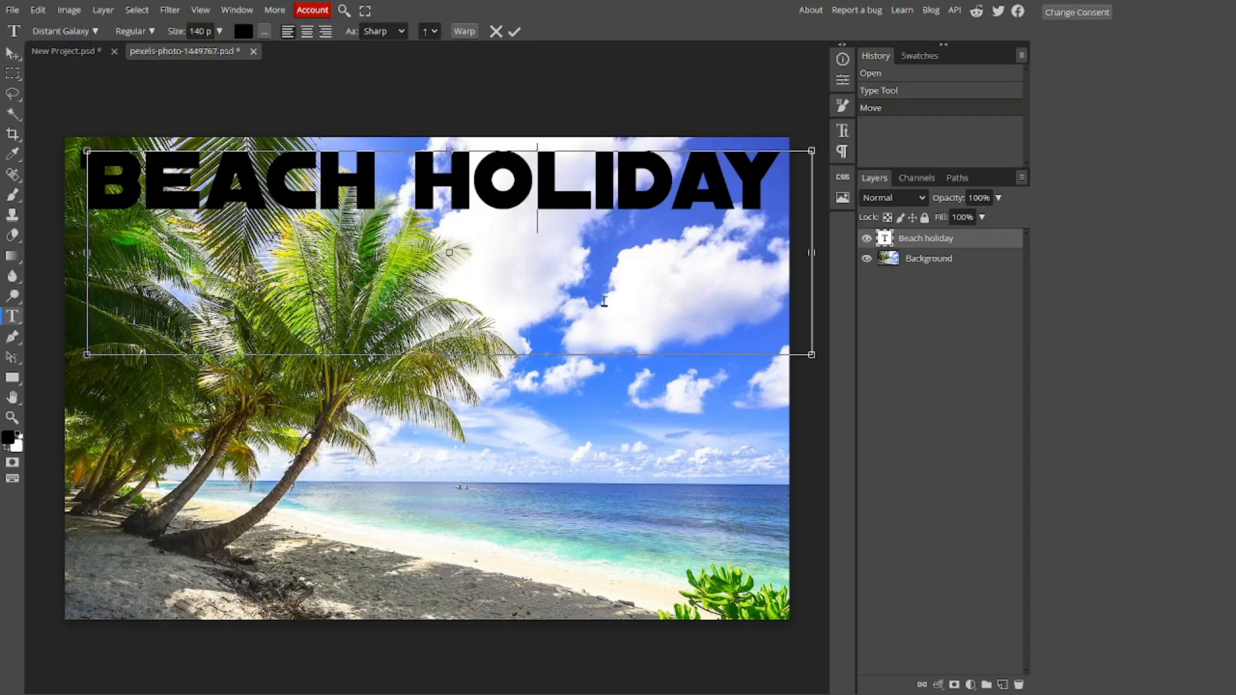
{"action": "left_click_drag", "start_coordinate": [778, 203], "coordinate": [96, 181]}
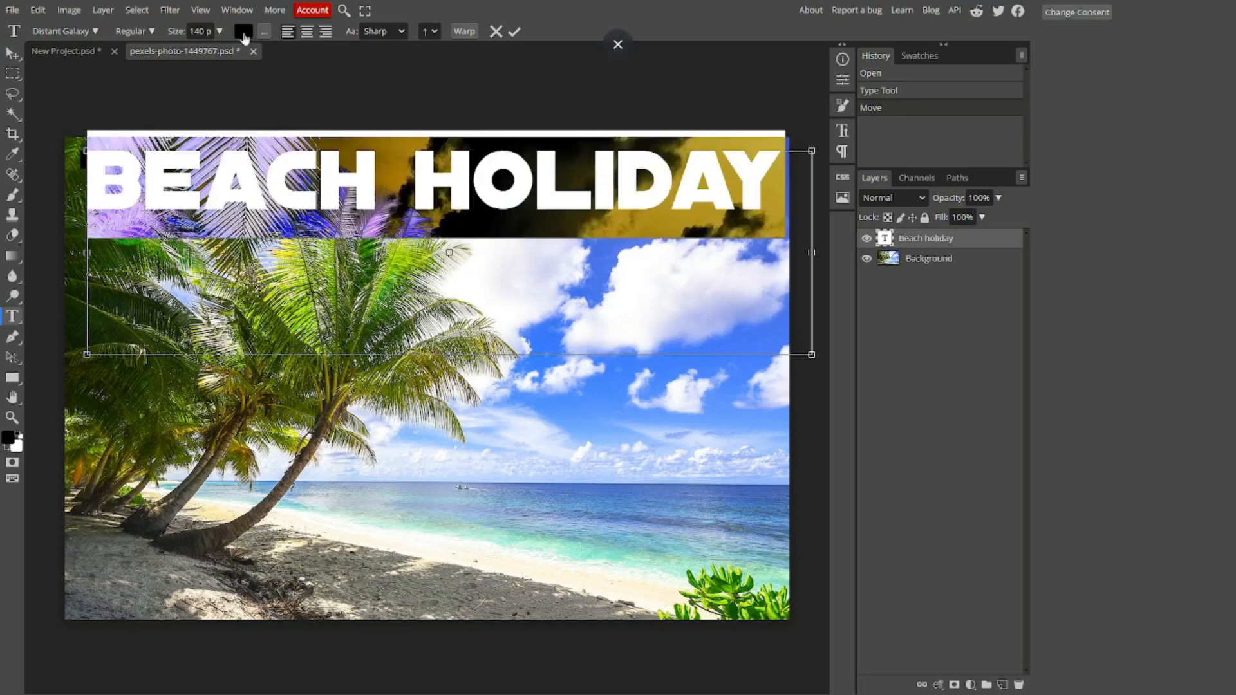
{"action": "left_click", "coordinate": [243, 32]}
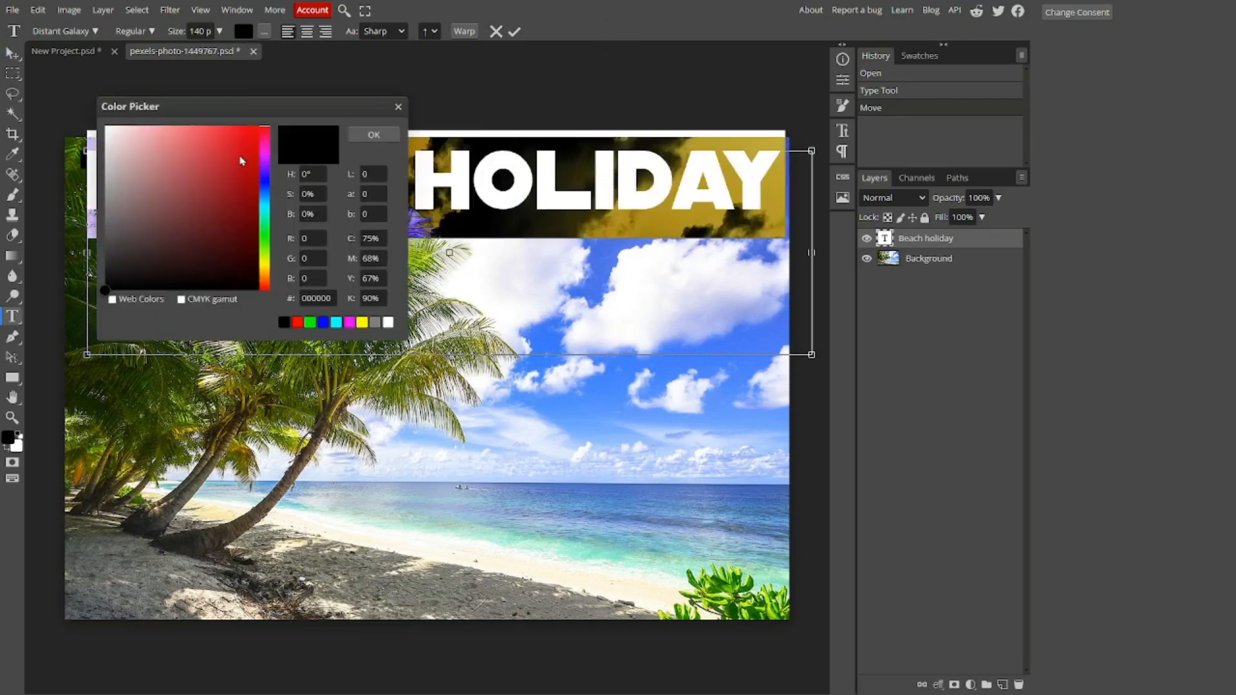
{"action": "left_click_drag", "start_coordinate": [241, 154], "coordinate": [258, 121]}
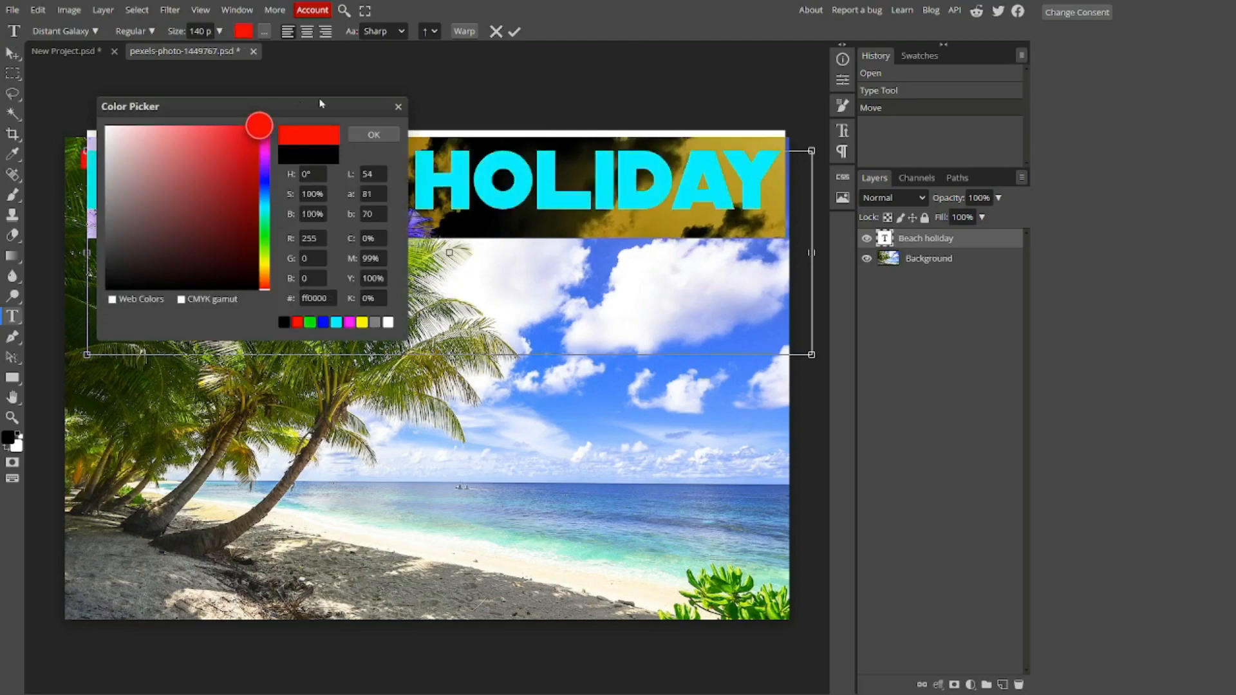
{"action": "left_click", "coordinate": [374, 134]}
{"action": "left_click", "coordinate": [514, 31]}
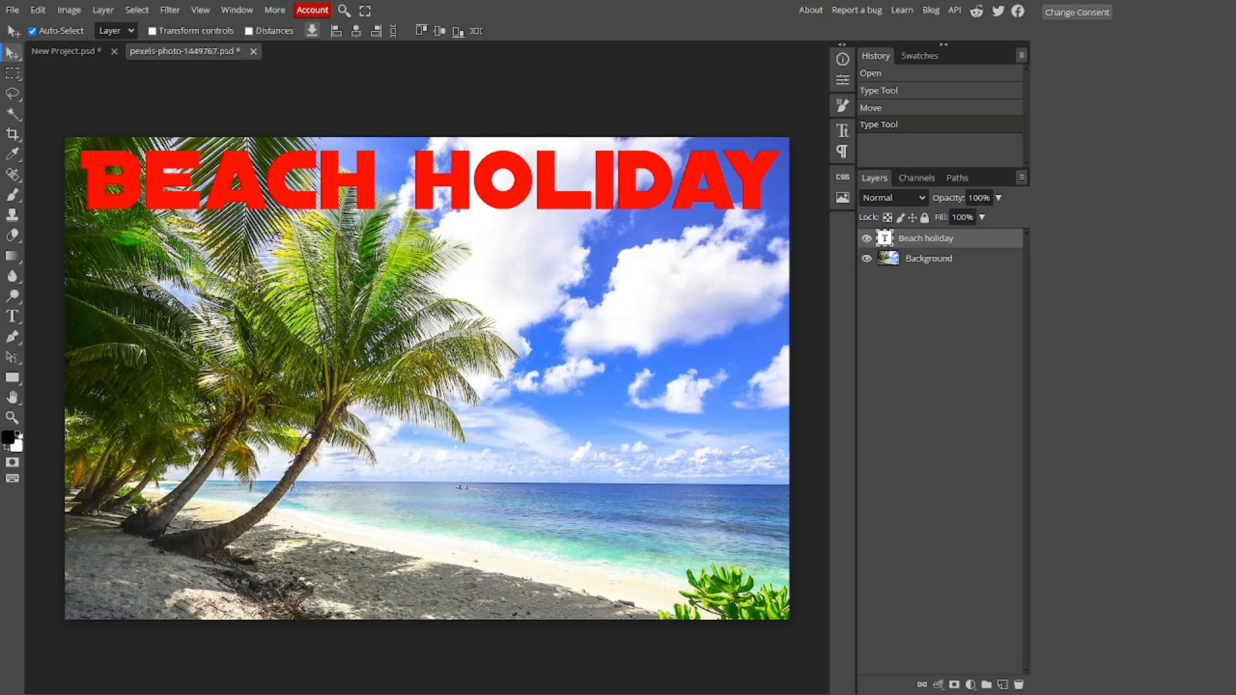
{"action": "left_click", "coordinate": [12, 317]}
{"action": "left_click_drag", "start_coordinate": [93, 281], "coordinate": [311, 584]}
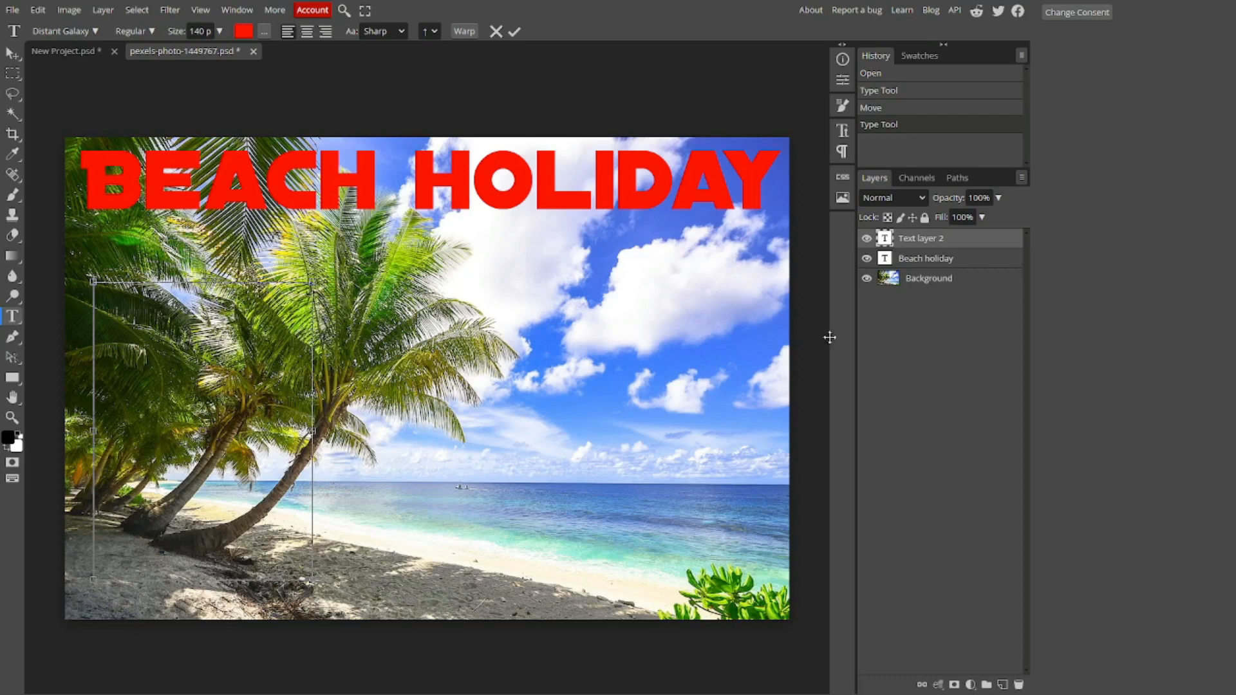
{"action": "right_click", "coordinate": [963, 238]}
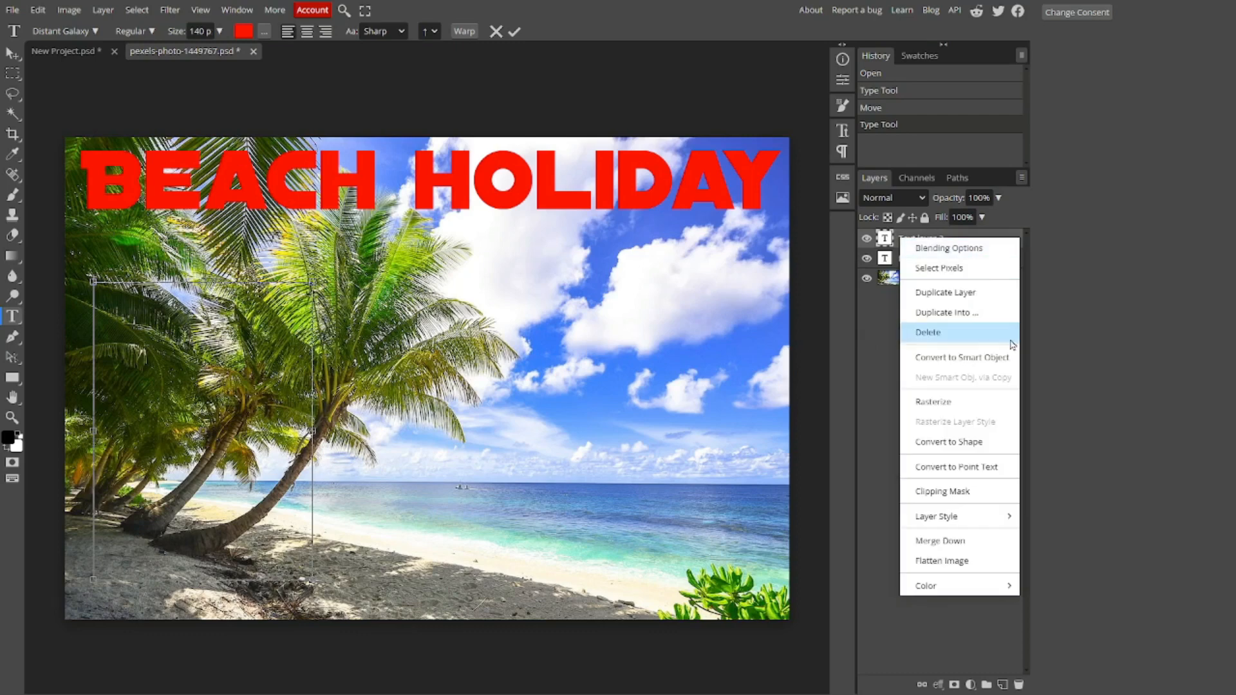
{"action": "left_click", "coordinate": [995, 342]}
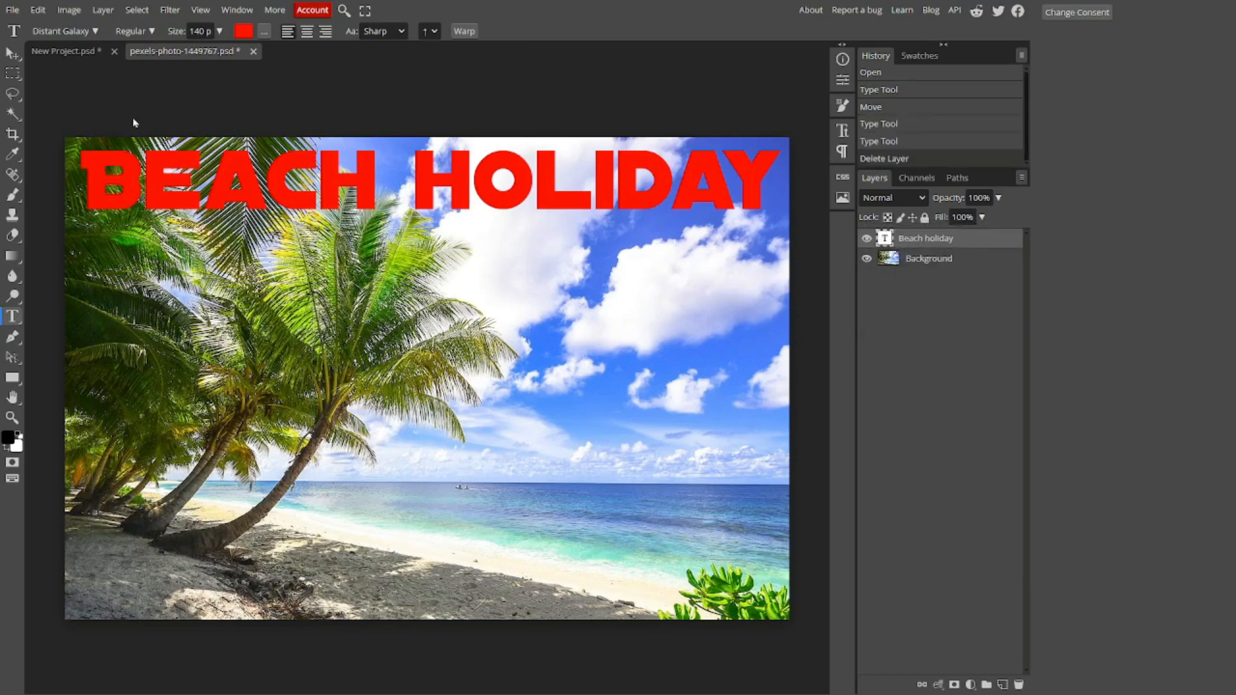
Move the "BEACH HOLIDAY" title down to the middle of the photo with the Move tool.
{"action": "left_click", "coordinate": [11, 55]}
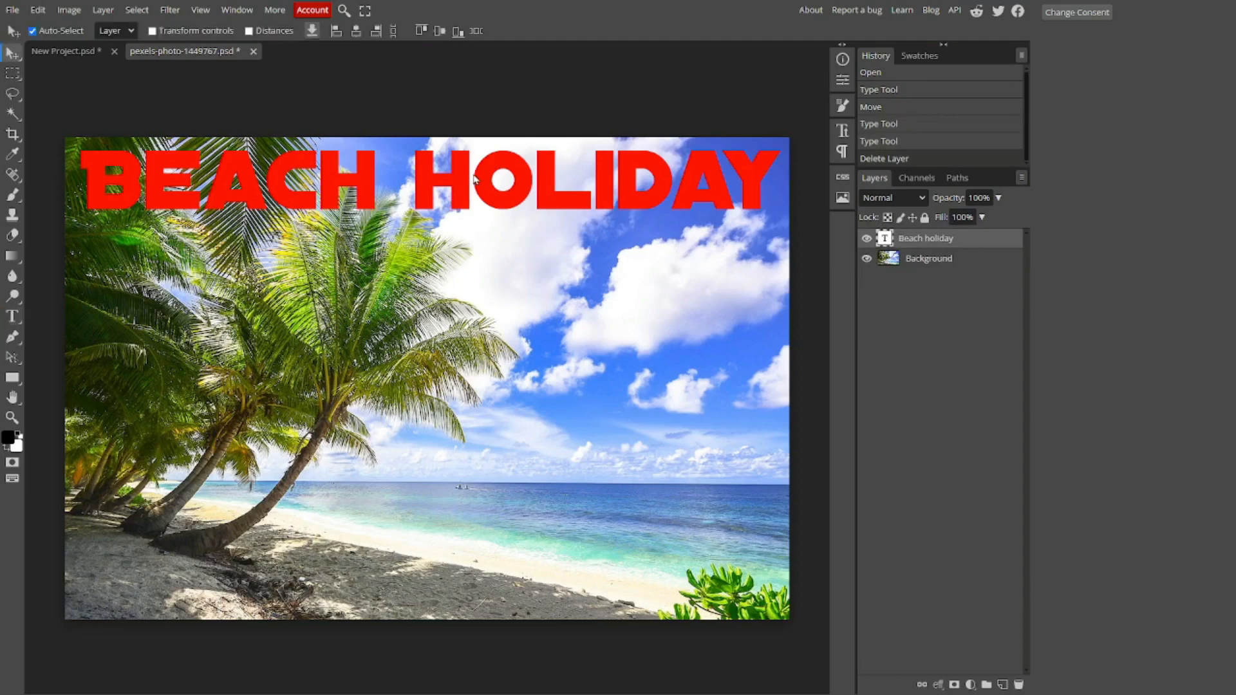
{"action": "left_click_drag", "start_coordinate": [474, 179], "coordinate": [488, 339]}
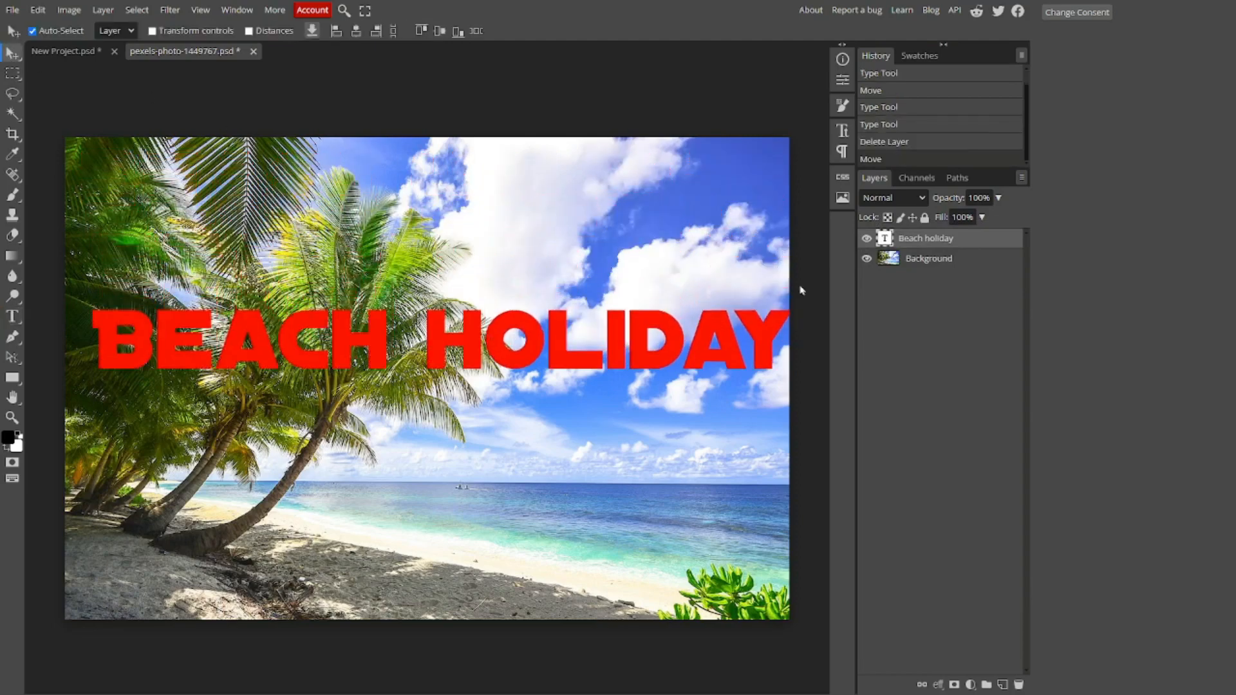
Reorder the layers so the Background photo sits above the "Beach holiday" text layer.
{"action": "left_click_drag", "start_coordinate": [945, 247], "coordinate": [946, 259]}
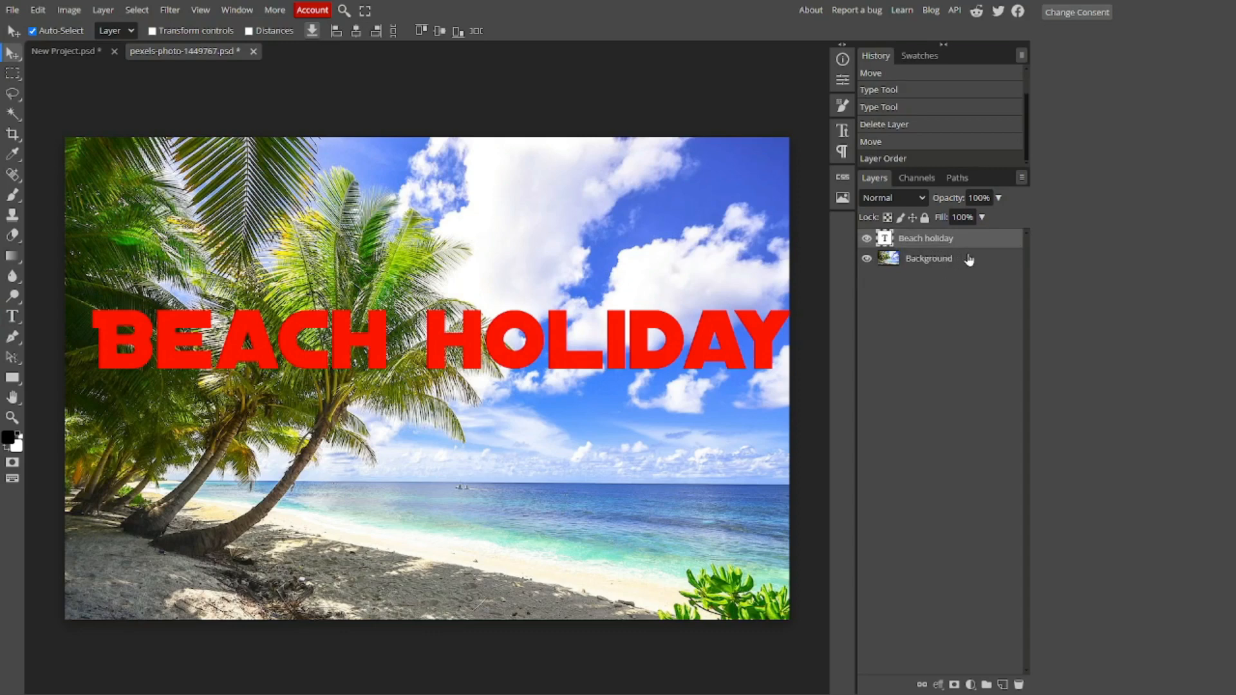
{"action": "left_click", "coordinate": [969, 259]}
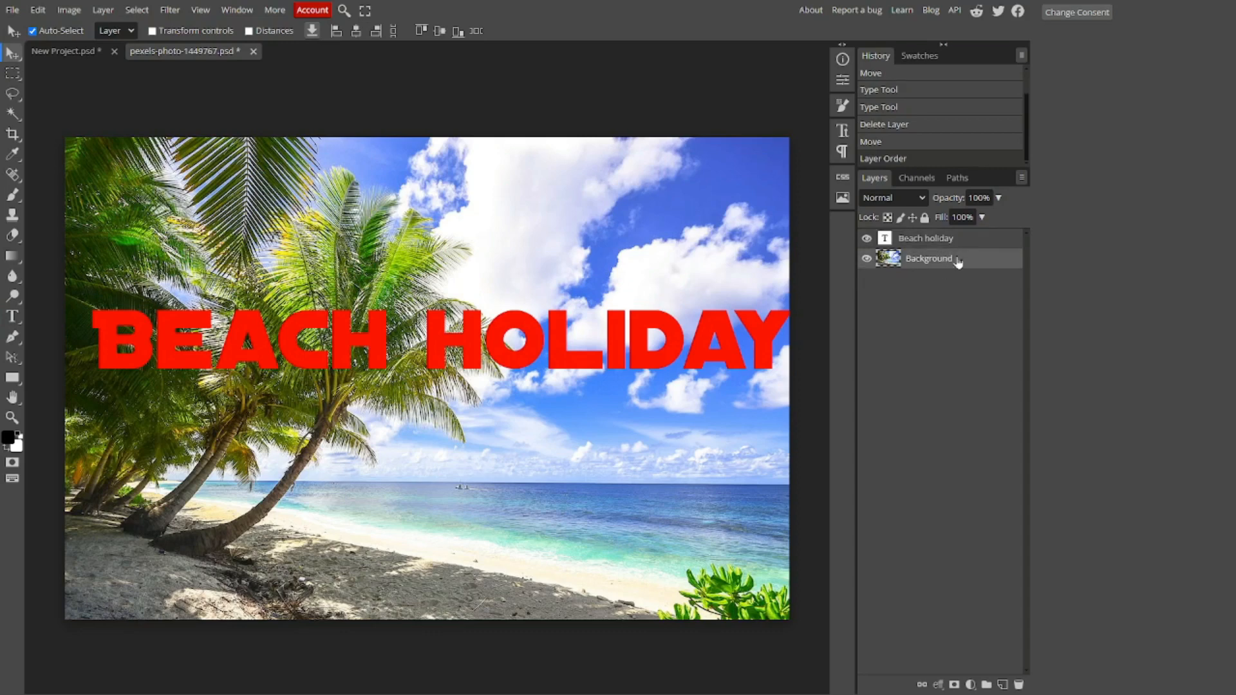
{"action": "mouse_move", "coordinate": [958, 261]}
{"action": "left_mouse_down"}
{"action": "mouse_move", "coordinate": [979, 233]}
{"action": "mouse_move", "coordinate": [972, 242]}
{"action": "left_mouse_up"}
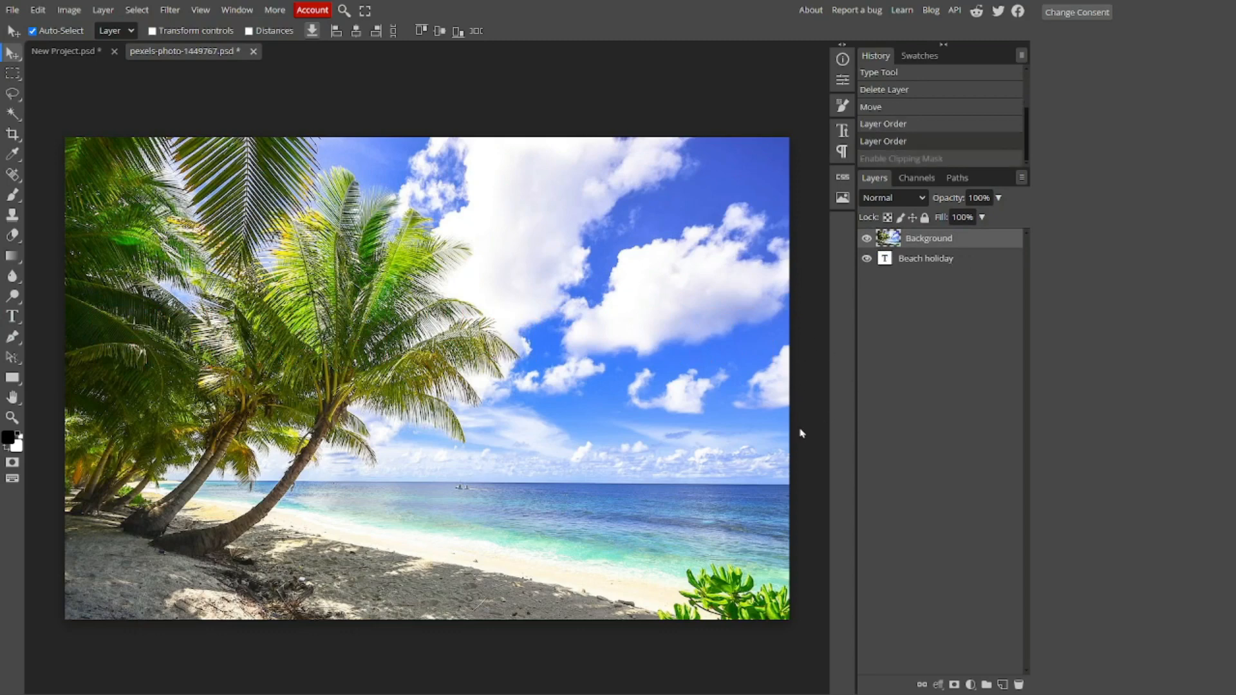
Clip the Background photo to the title text with a clipping mask and shift the photo slightly to the right inside the letters.
{"action": "right_click", "coordinate": [973, 239]}
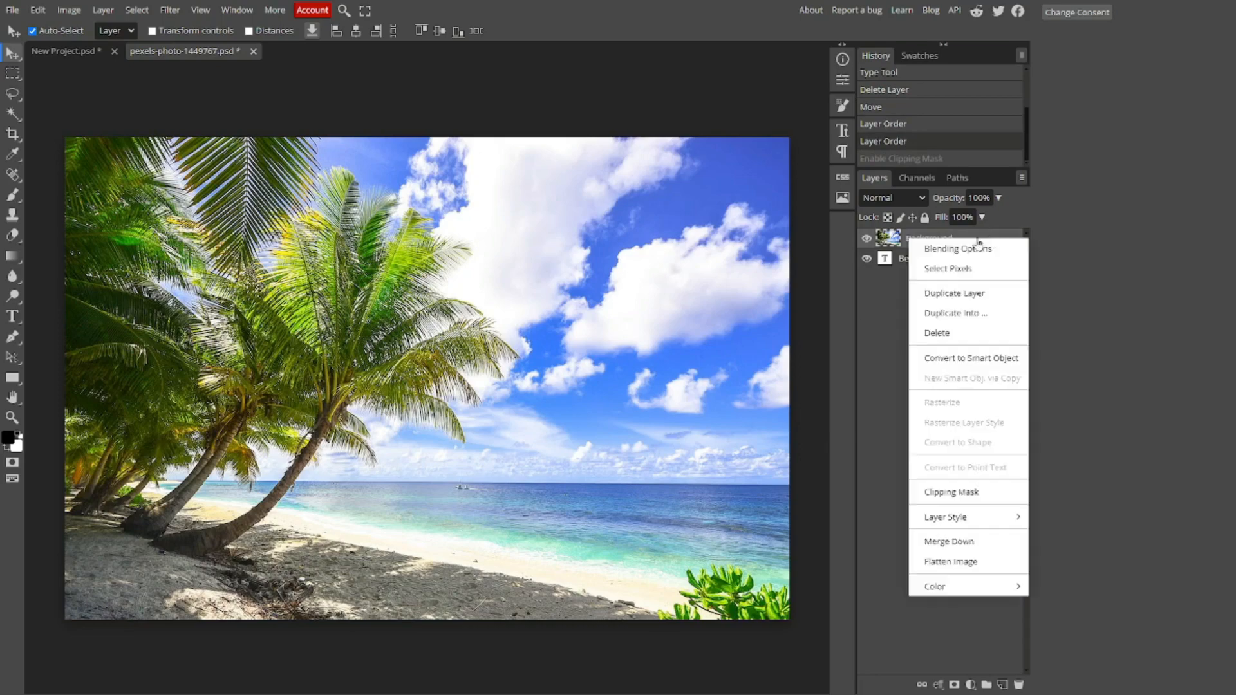
{"action": "left_click", "coordinate": [982, 500]}
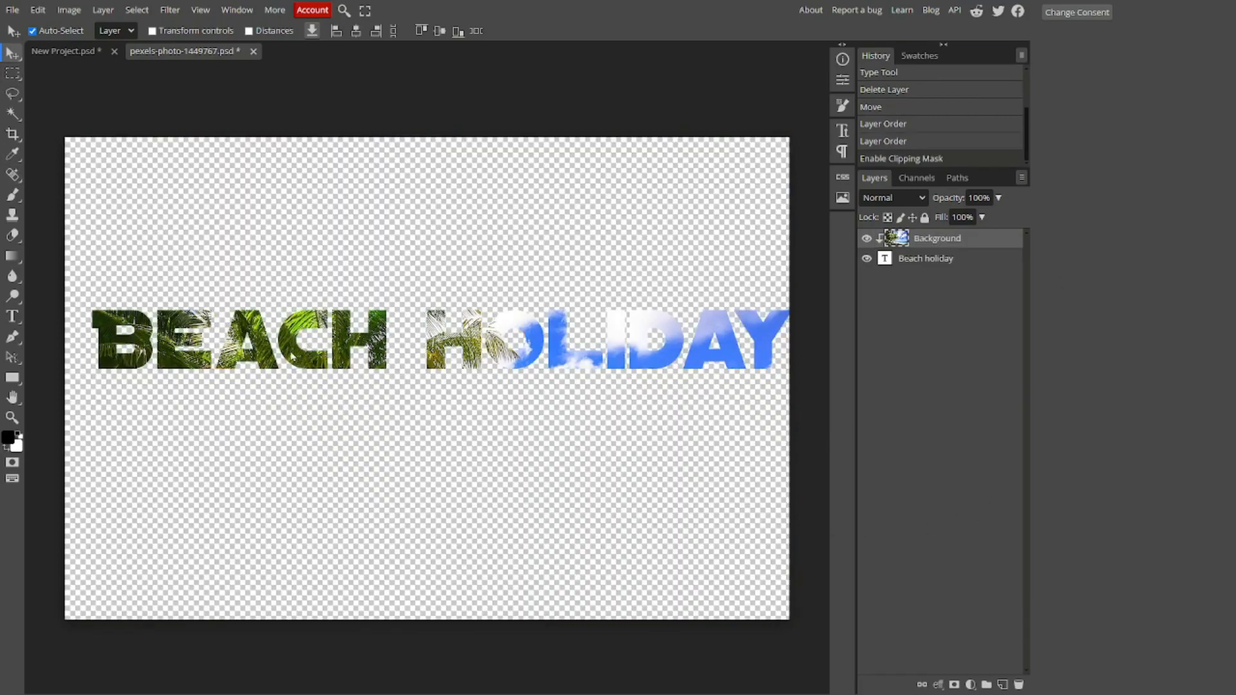
{"action": "left_click_drag", "start_coordinate": [291, 354], "coordinate": [355, 358]}
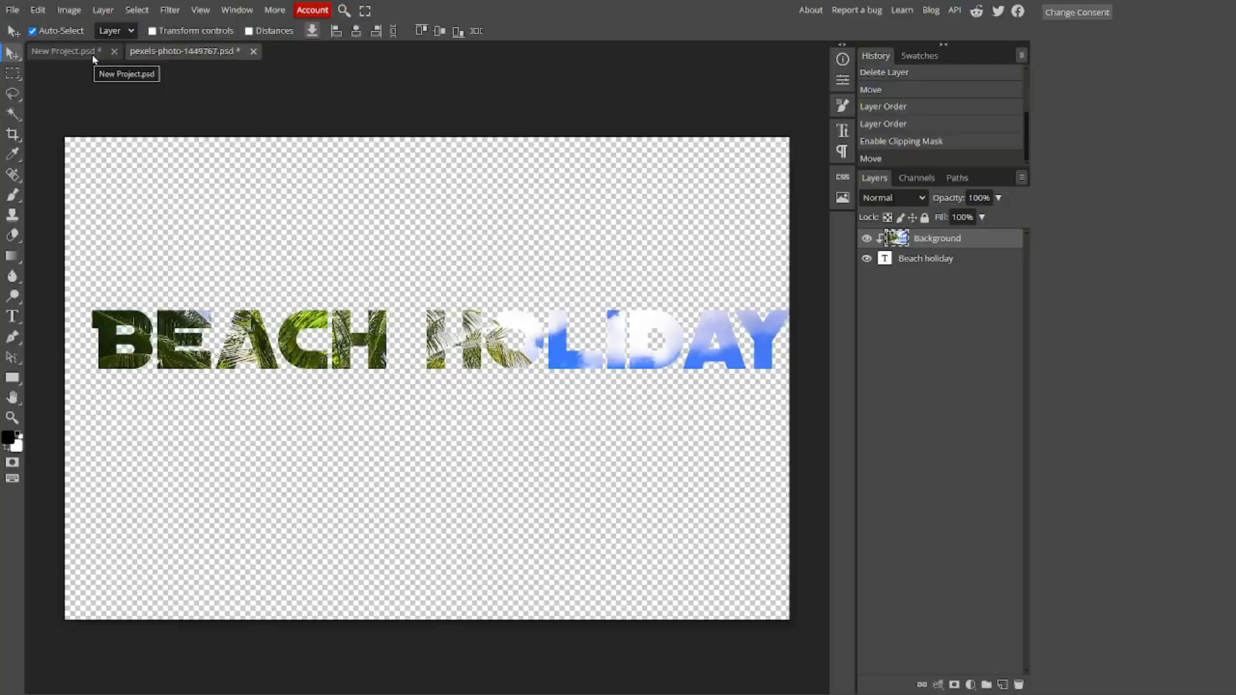
In New Project.psd, draw an open wavy path with two full waves below the "Typing" text using the Pen tool.
{"action": "left_click", "coordinate": [91, 55]}
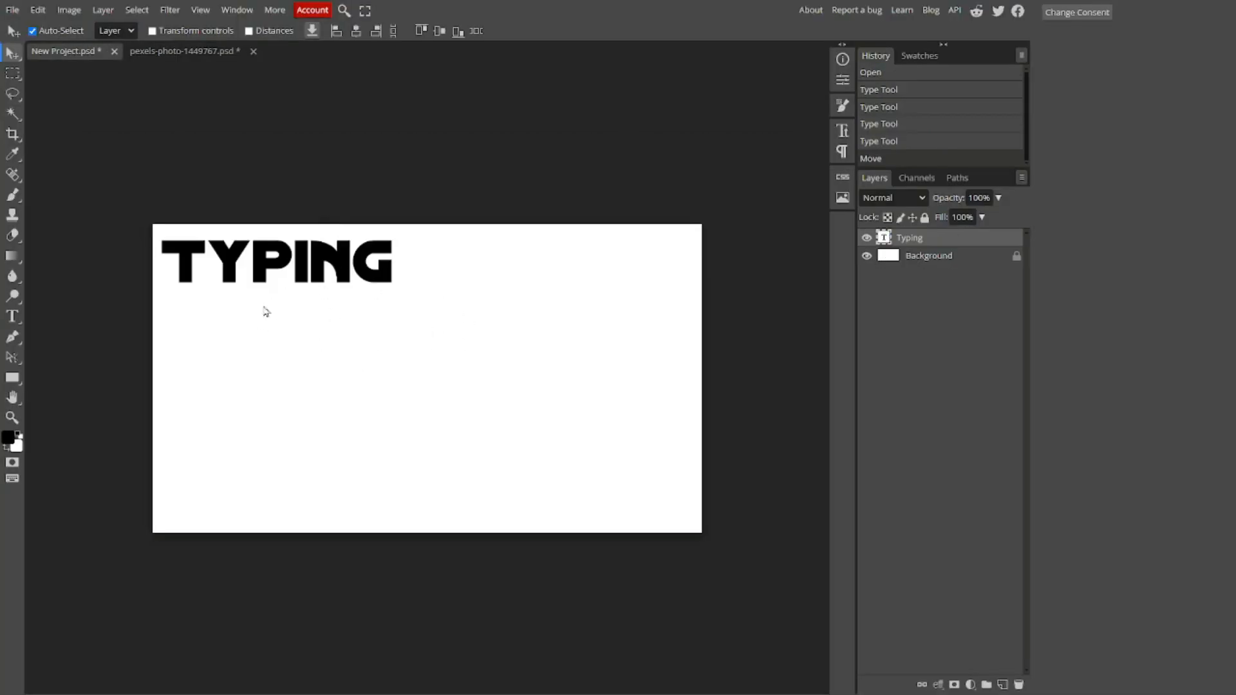
{"action": "left_click", "coordinate": [13, 336]}
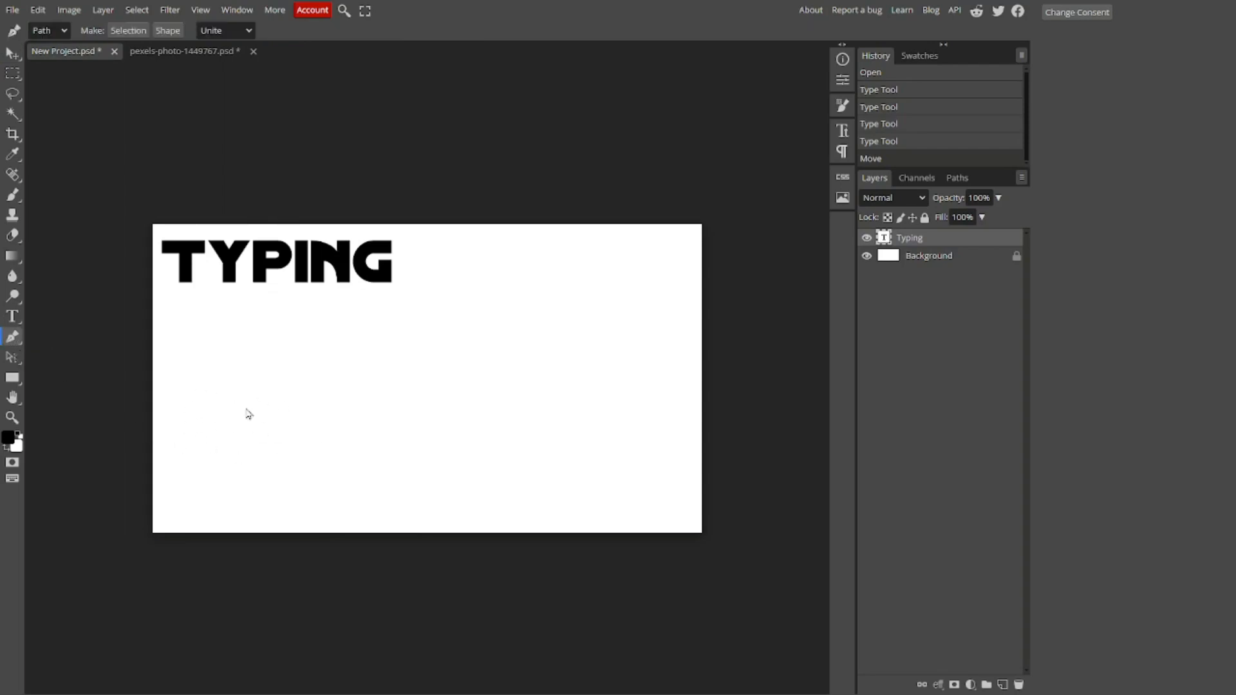
{"action": "left_click", "coordinate": [178, 446]}
{"action": "left_click_drag", "start_coordinate": [242, 444], "coordinate": [253, 491]}
{"action": "left_click", "coordinate": [316, 443]}
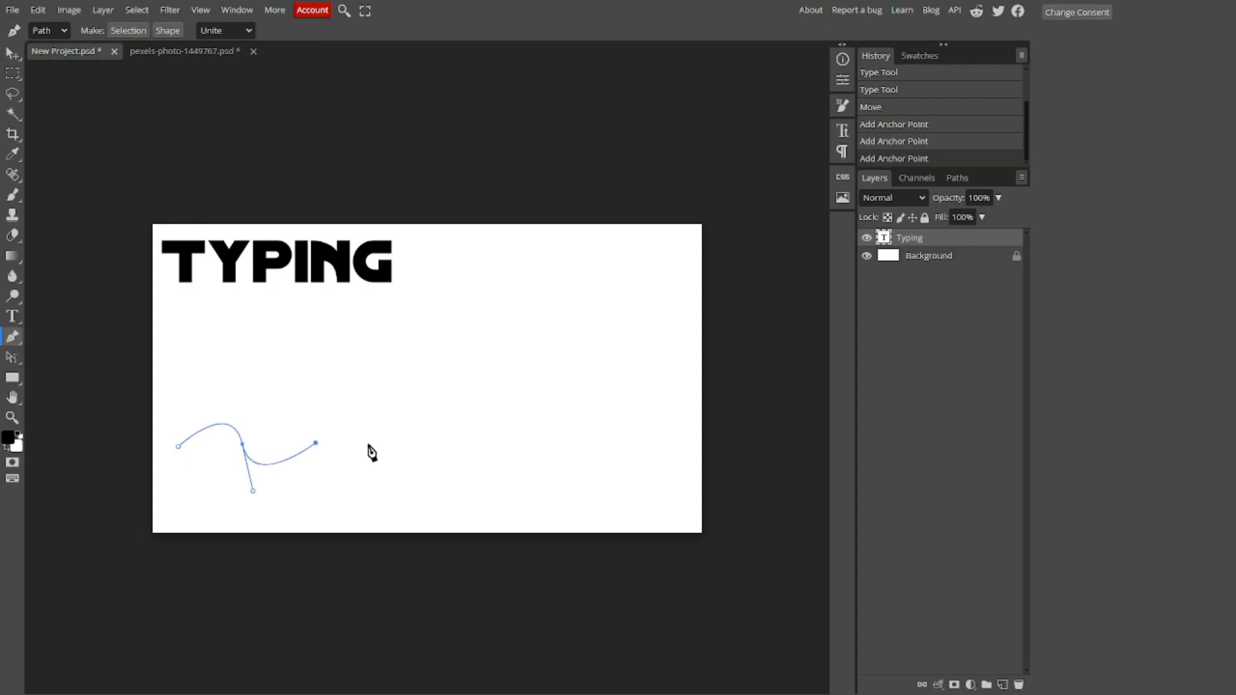
{"action": "left_click_drag", "start_coordinate": [378, 444], "coordinate": [399, 501]}
{"action": "left_click", "coordinate": [466, 441]}
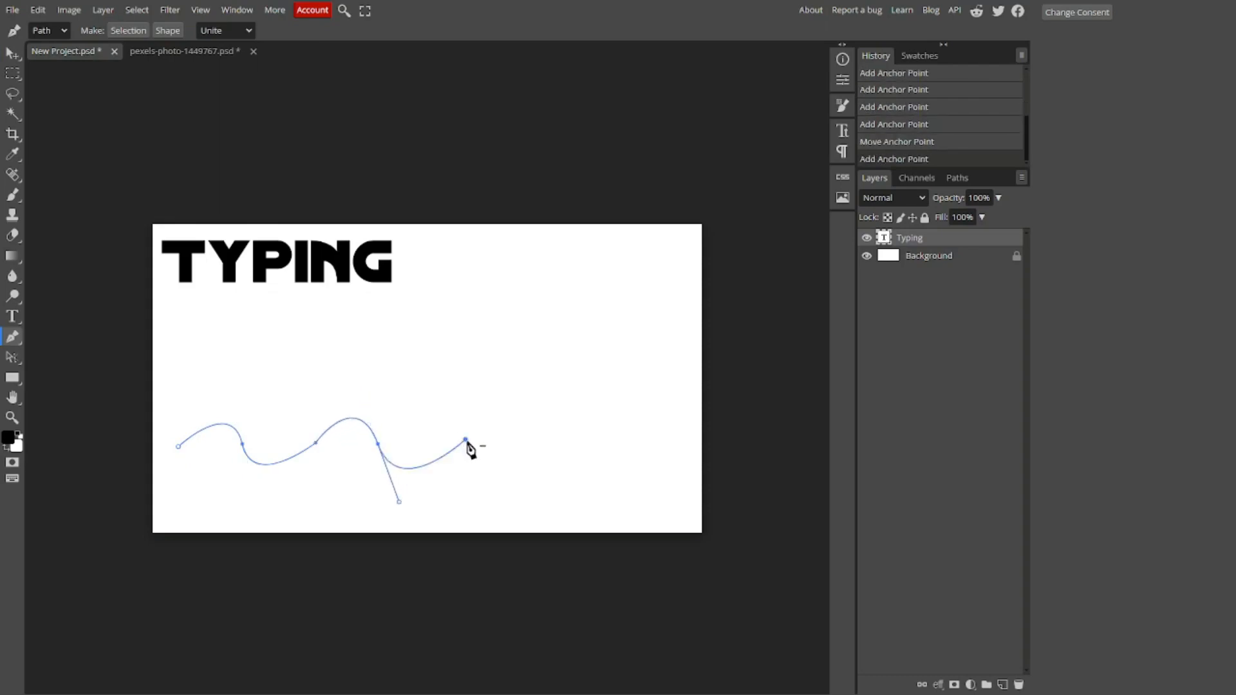
Set the size of the "Typing" text to 107 px with the Type tool and discard the stray empty text layer.
{"action": "left_click", "coordinate": [13, 317]}
{"action": "left_click", "coordinate": [219, 31]}
{"action": "mouse_move", "coordinate": [216, 50]}
{"action": "left_mouse_down"}
{"action": "mouse_move", "coordinate": [197, 54]}
{"action": "mouse_move", "coordinate": [227, 55]}
{"action": "left_mouse_up"}
{"action": "left_click", "coordinate": [331, 116]}
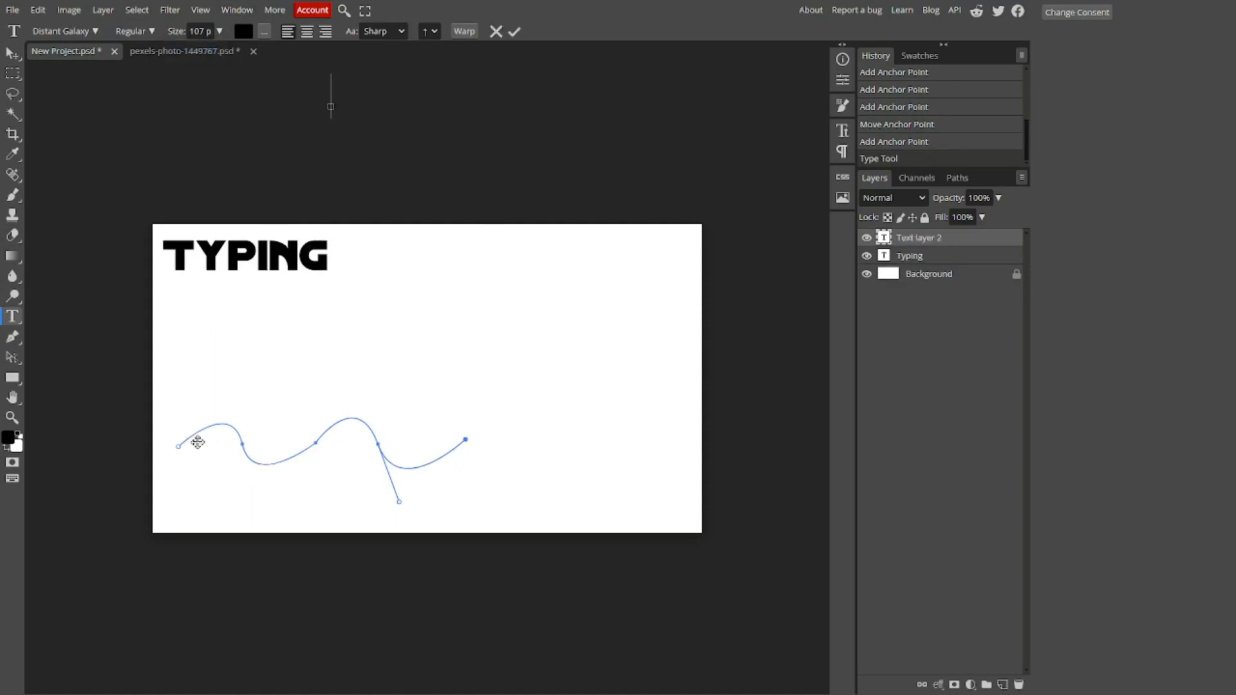
{"action": "left_click", "coordinate": [496, 31]}
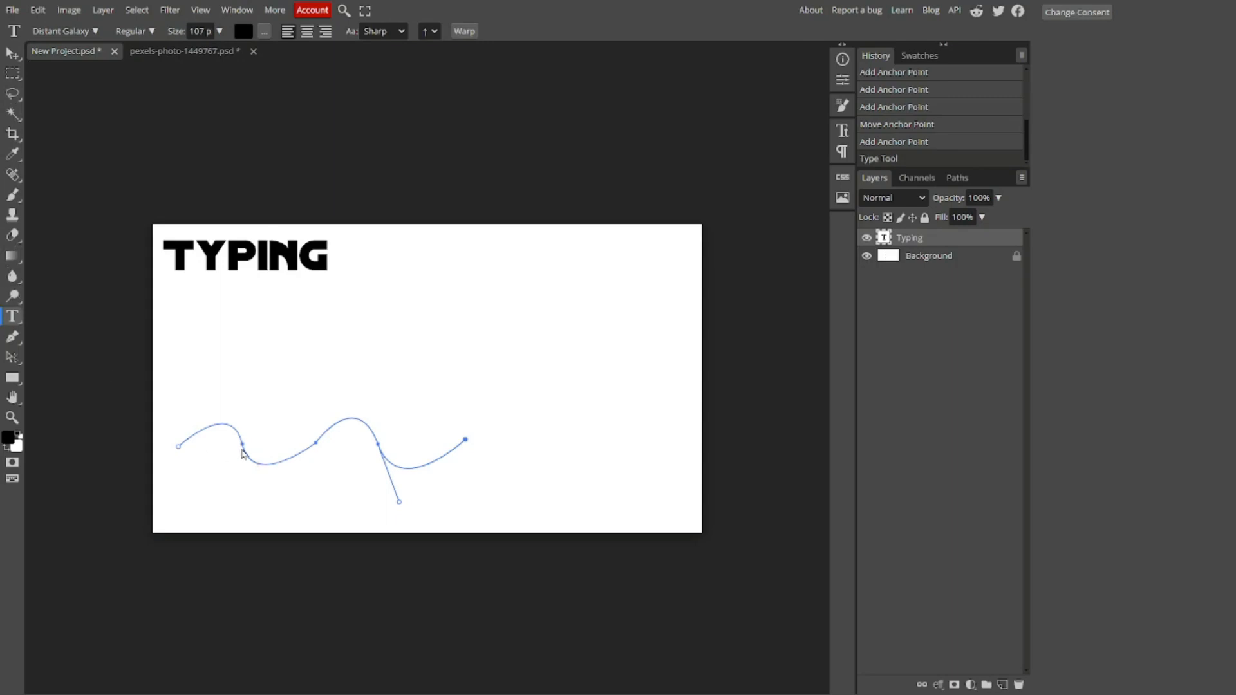
Add text along the wavy path, starting near its left end, with the letter A followed by a run of s letters.
{"action": "left_click", "coordinate": [189, 442]}
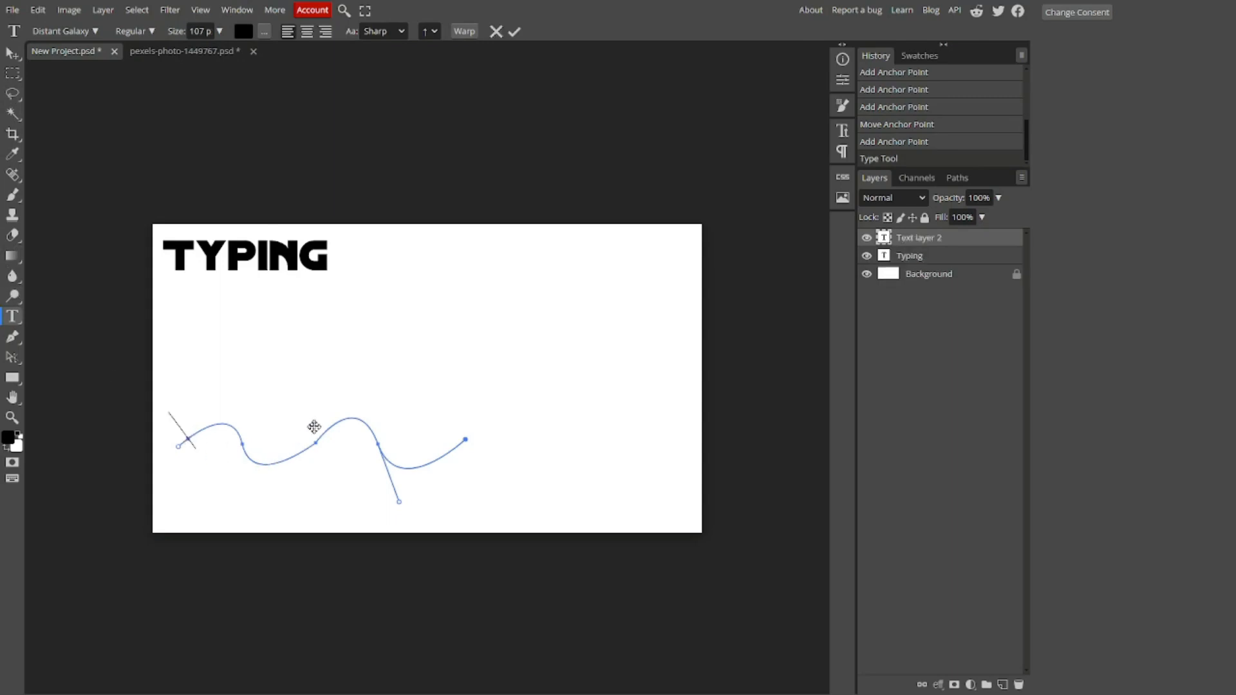
{"action": "type", "text": "Asssssss"}
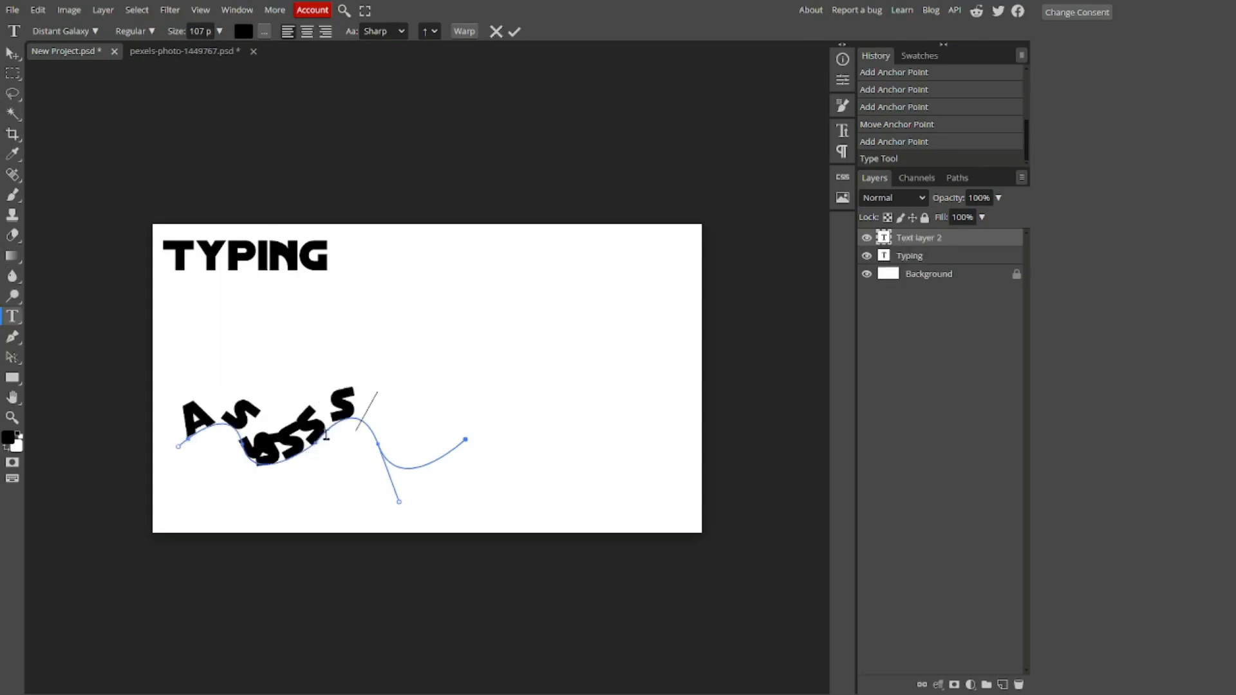
{"action": "type", "text": "sss"}
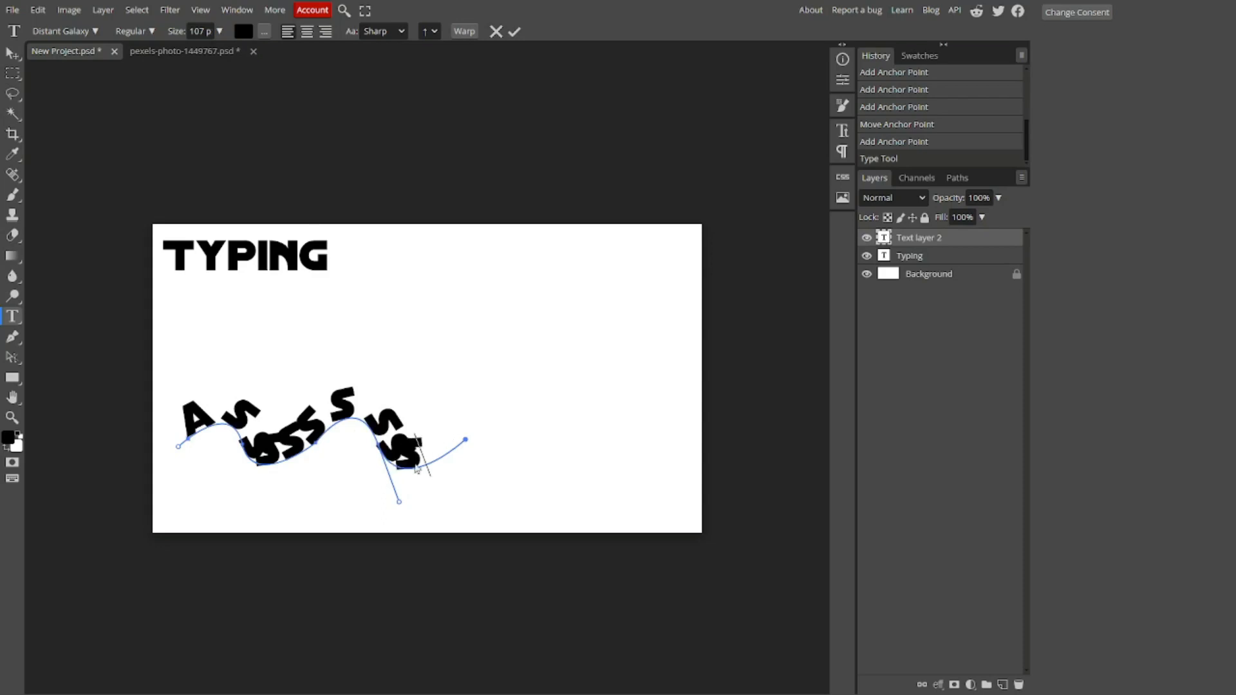
Set the size of all the text on the wavy path to 55 px and commit it.
{"action": "left_click_drag", "start_coordinate": [417, 450], "coordinate": [160, 421]}
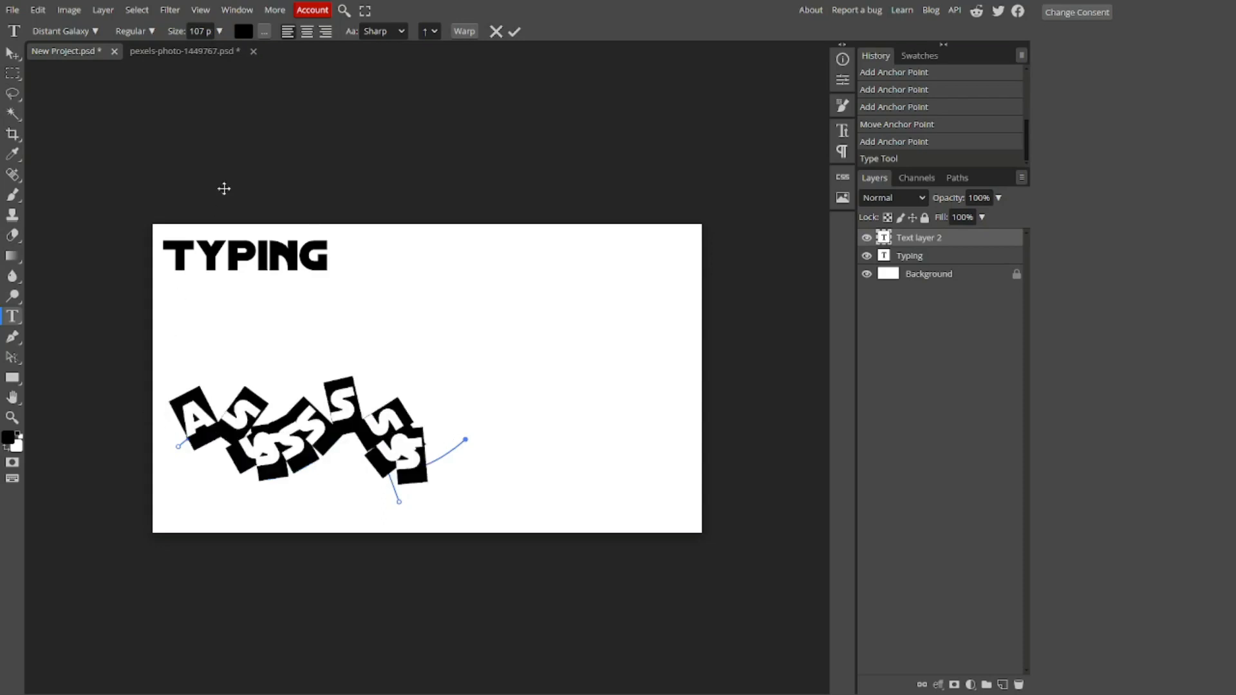
{"action": "left_click", "coordinate": [221, 31]}
{"action": "left_click_drag", "start_coordinate": [207, 50], "coordinate": [204, 60]}
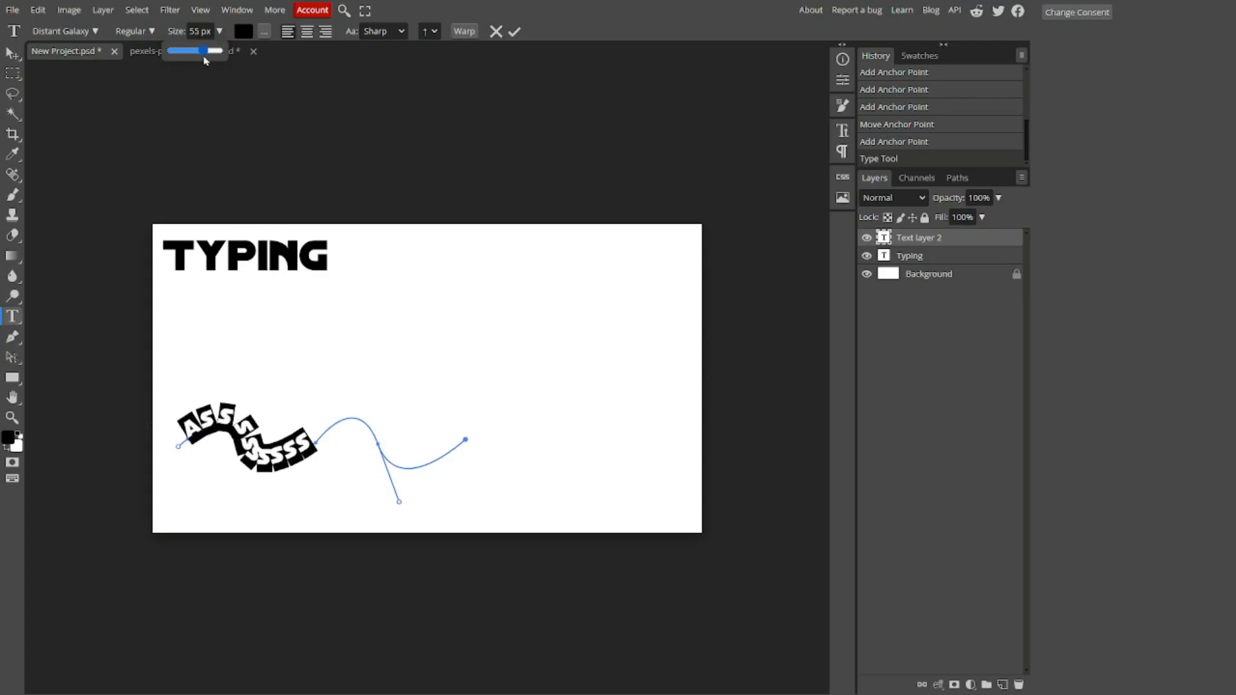
{"action": "left_click", "coordinate": [514, 31]}
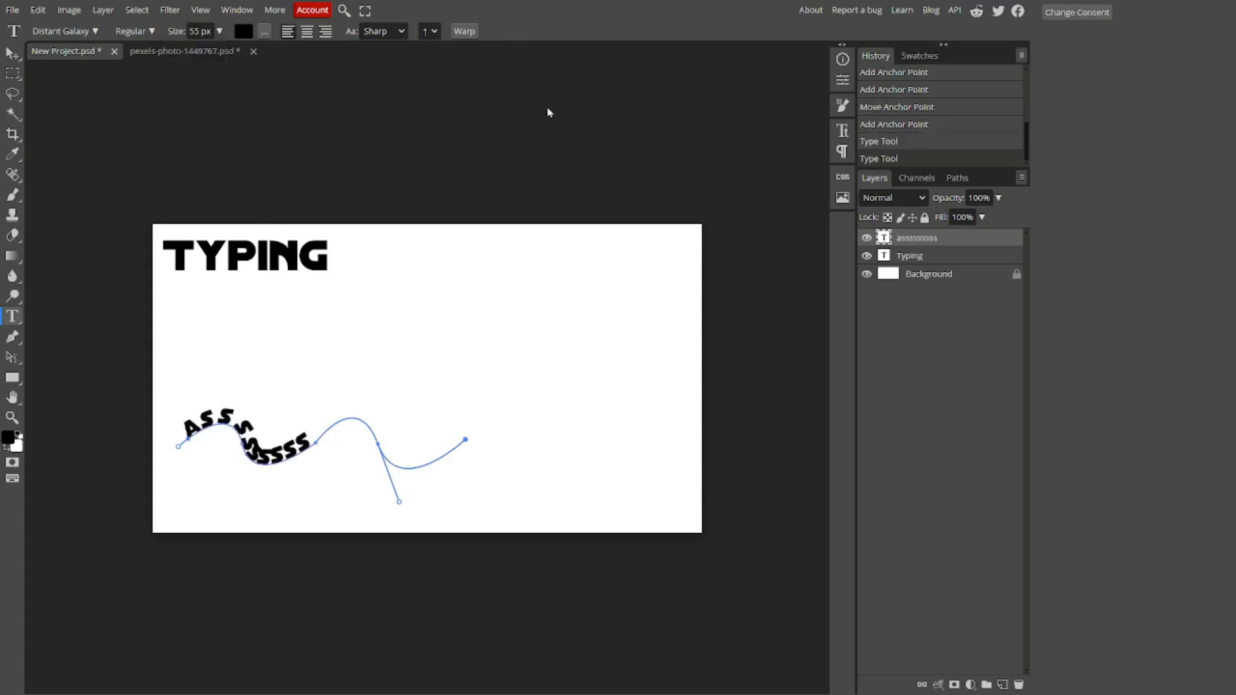
Draw a rectangle in Path mode in the blank area to the right of the "Typing" text.
{"action": "left_click", "coordinate": [13, 378]}
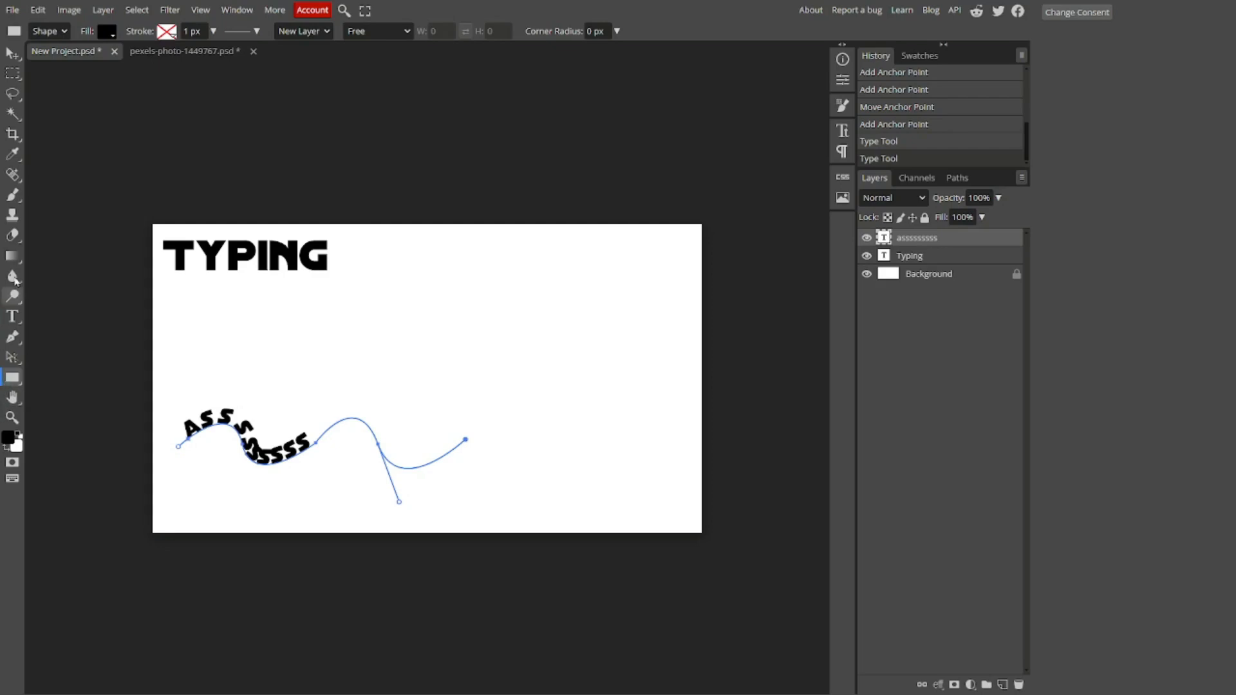
{"action": "left_click", "coordinate": [51, 35]}
{"action": "left_click", "coordinate": [58, 59]}
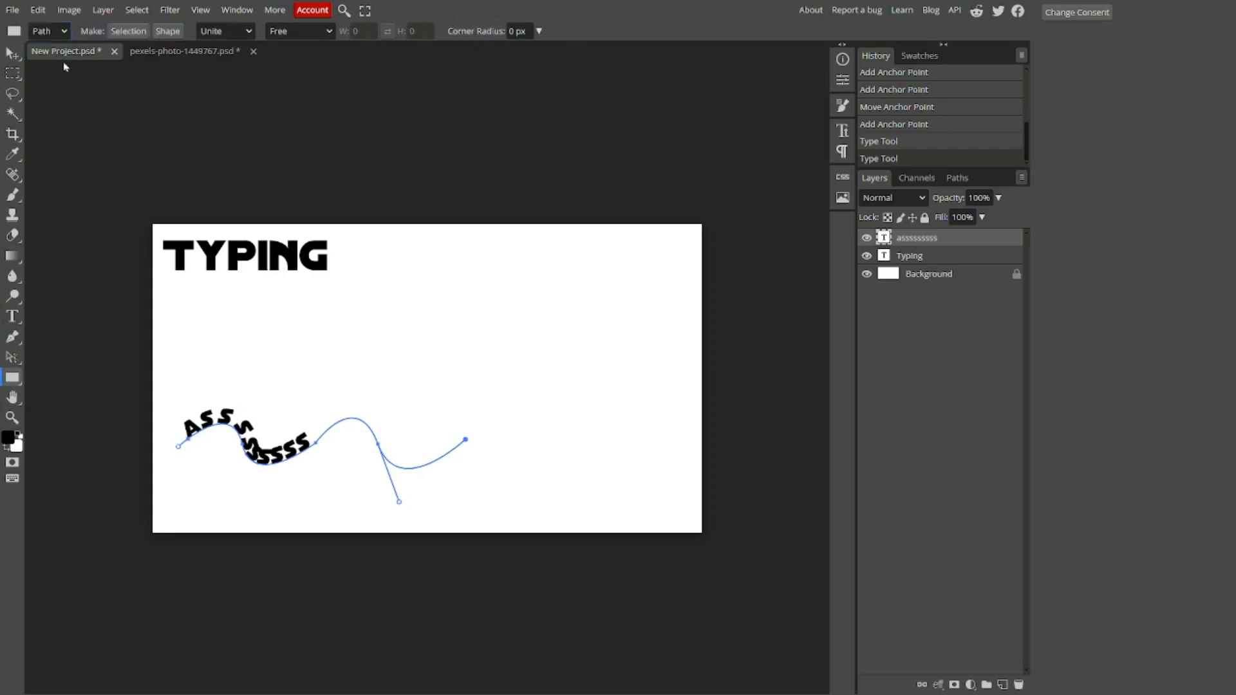
{"action": "left_click_drag", "start_coordinate": [402, 253], "coordinate": [683, 388]}
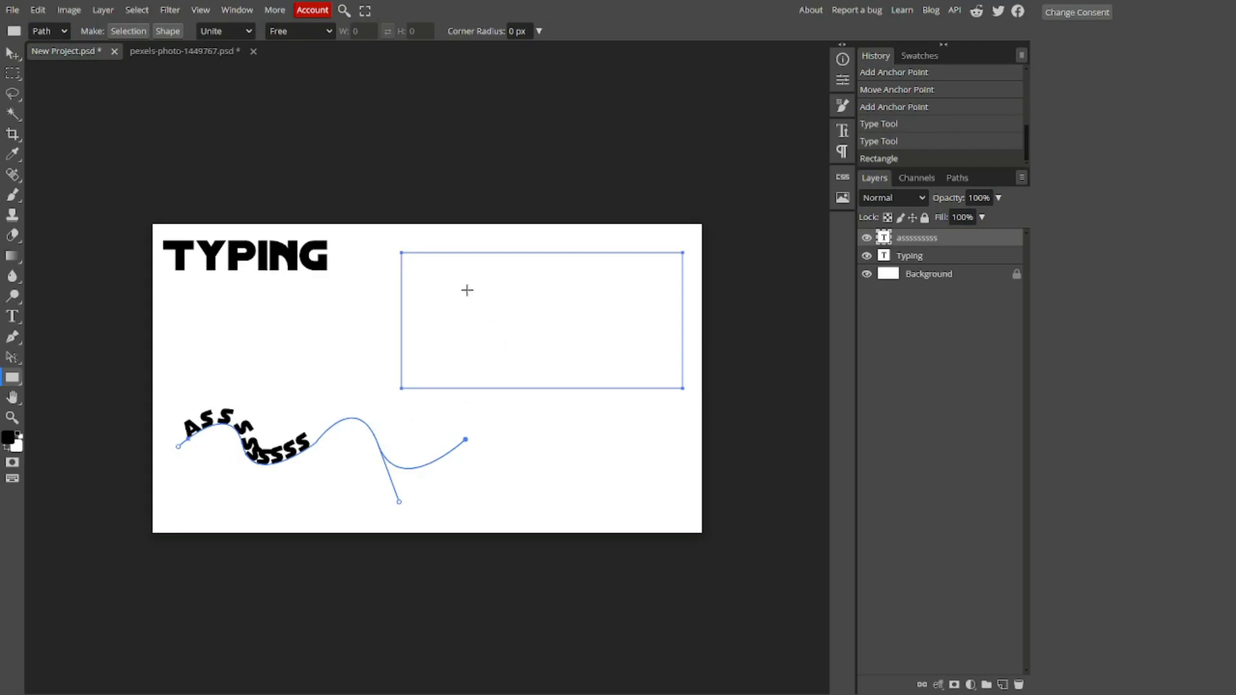
Add sample text starting with "xxxxxxxxxxxkzihkx" along the rectangle path, running from its upper-left corner down the right edge.
{"action": "key", "text": "alt"}
{"action": "scroll", "coordinate": [730, 286], "scroll_direction": "up", "scroll_amount": 3}
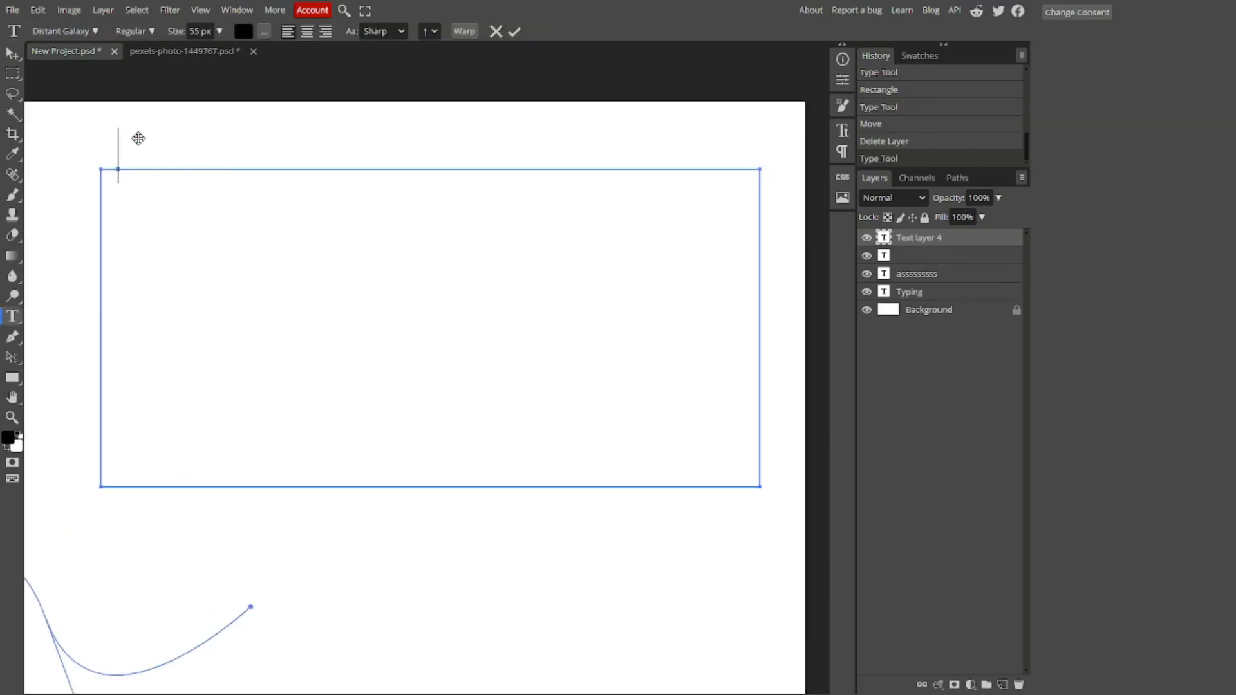
{"action": "type", "text": "xxxxxxxxx"}
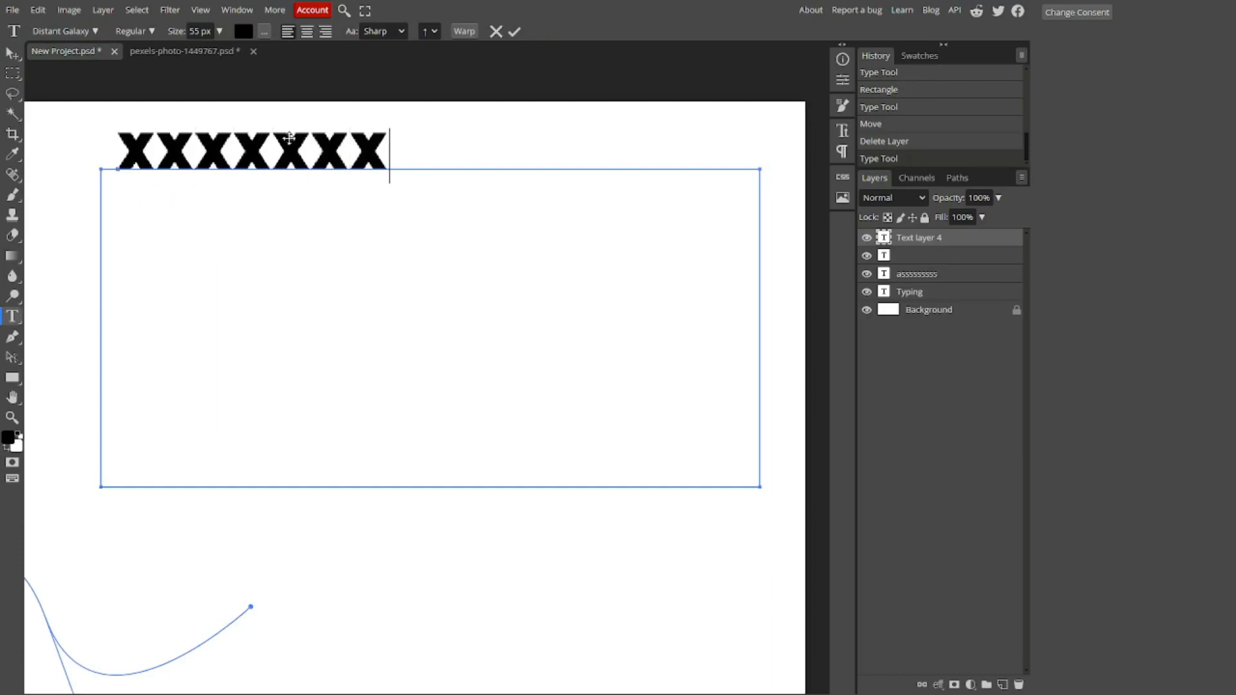
{"action": "type", "text": "xx"}
{"action": "type", "text": "XHXXHXHXHXH"}
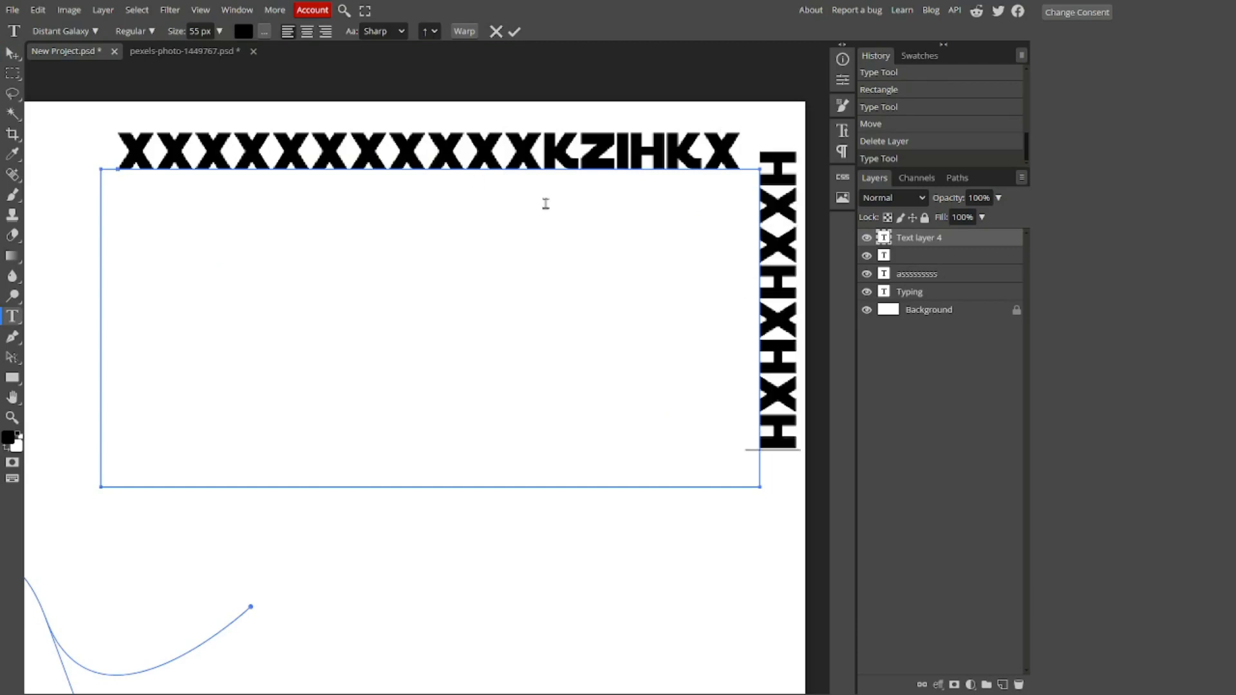
{"action": "left_click", "coordinate": [514, 32]}
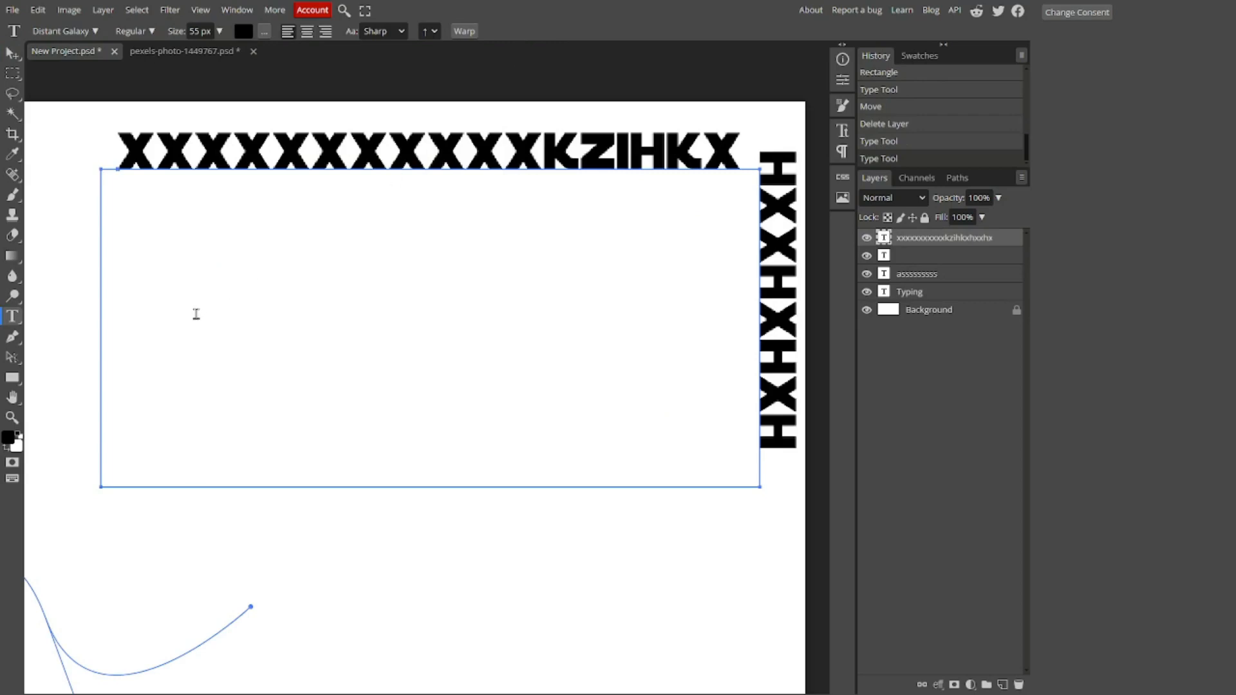
Use Path Select to slide the text start along the rectangle, try it inside the path, and place it outside, starting on the left edge.
{"action": "key", "text": "a"}
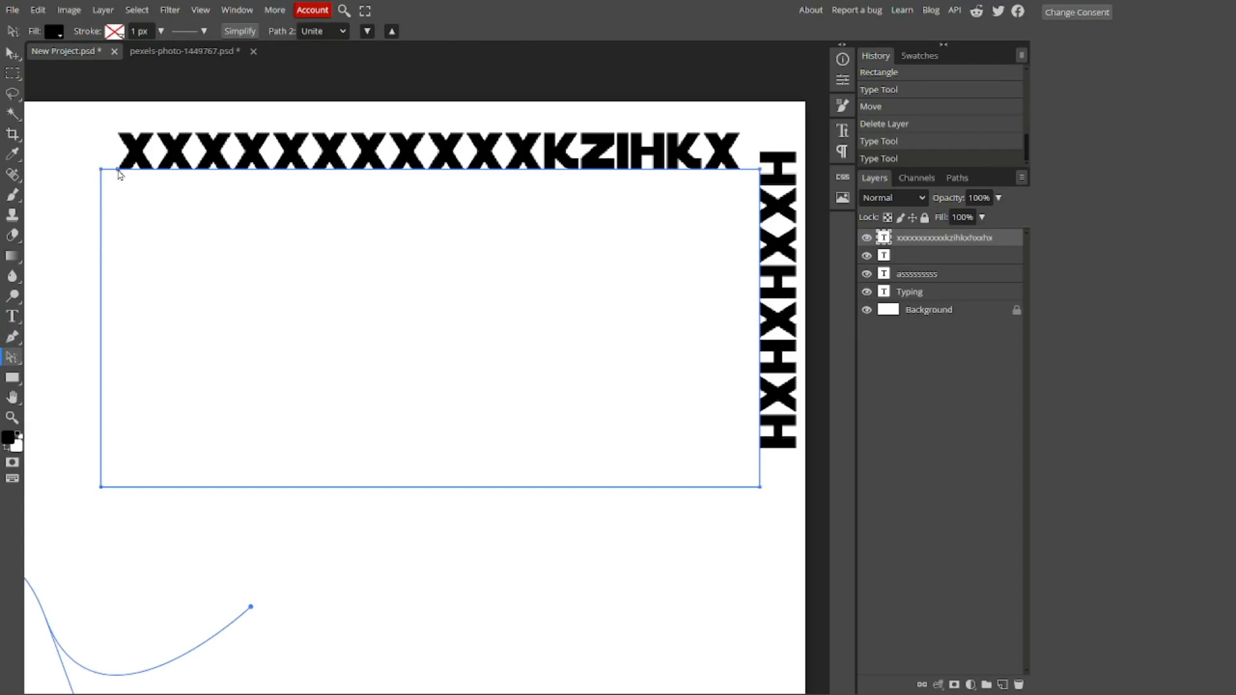
{"action": "left_click_drag", "start_coordinate": [116, 174], "coordinate": [125, 497]}
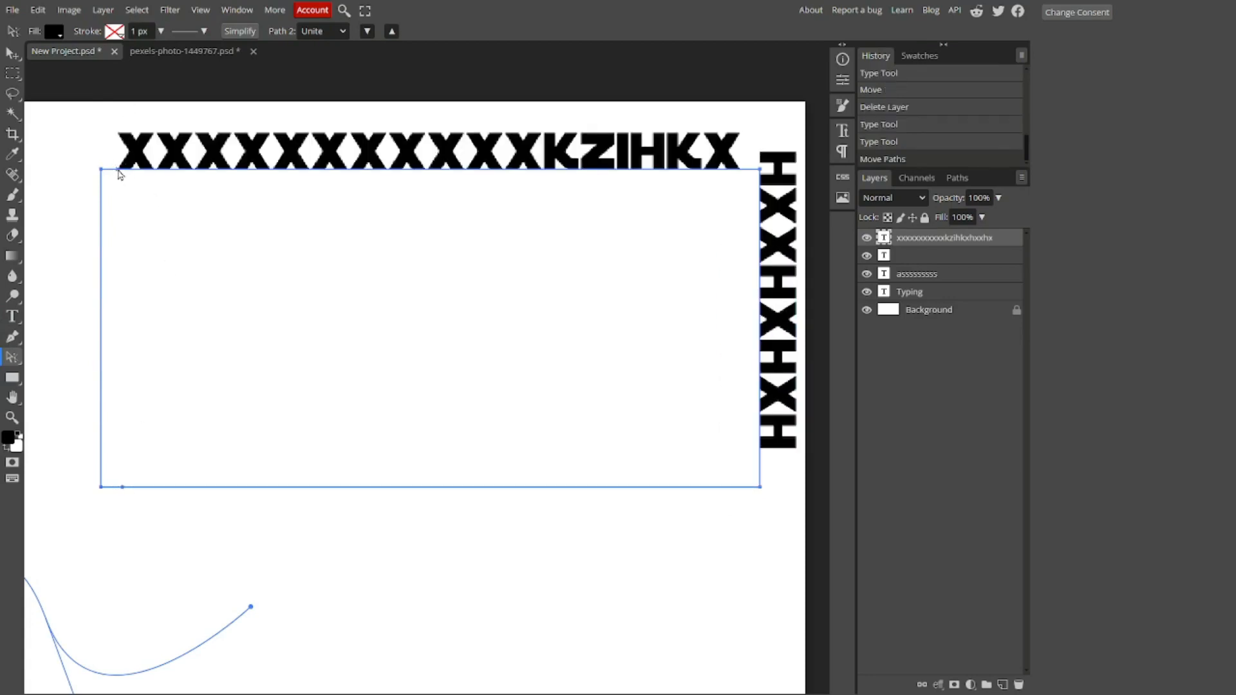
{"action": "left_click_drag", "start_coordinate": [118, 171], "coordinate": [745, 430]}
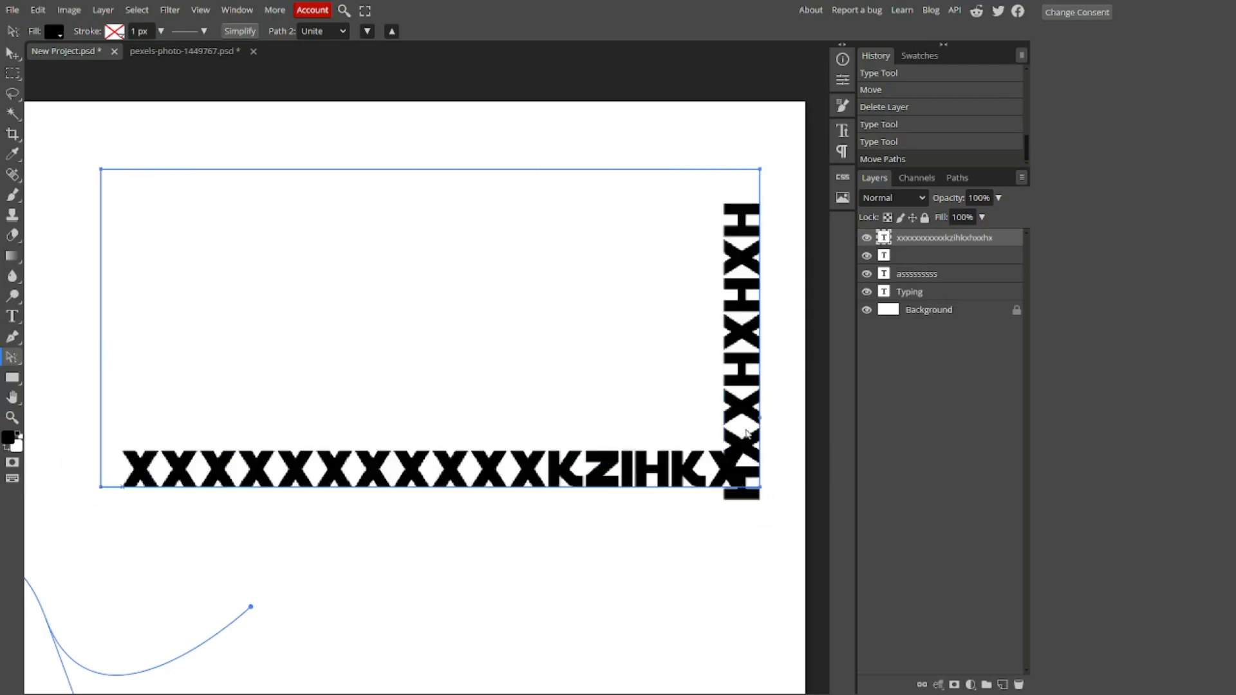
{"action": "left_click_drag", "start_coordinate": [755, 491], "coordinate": [95, 274]}
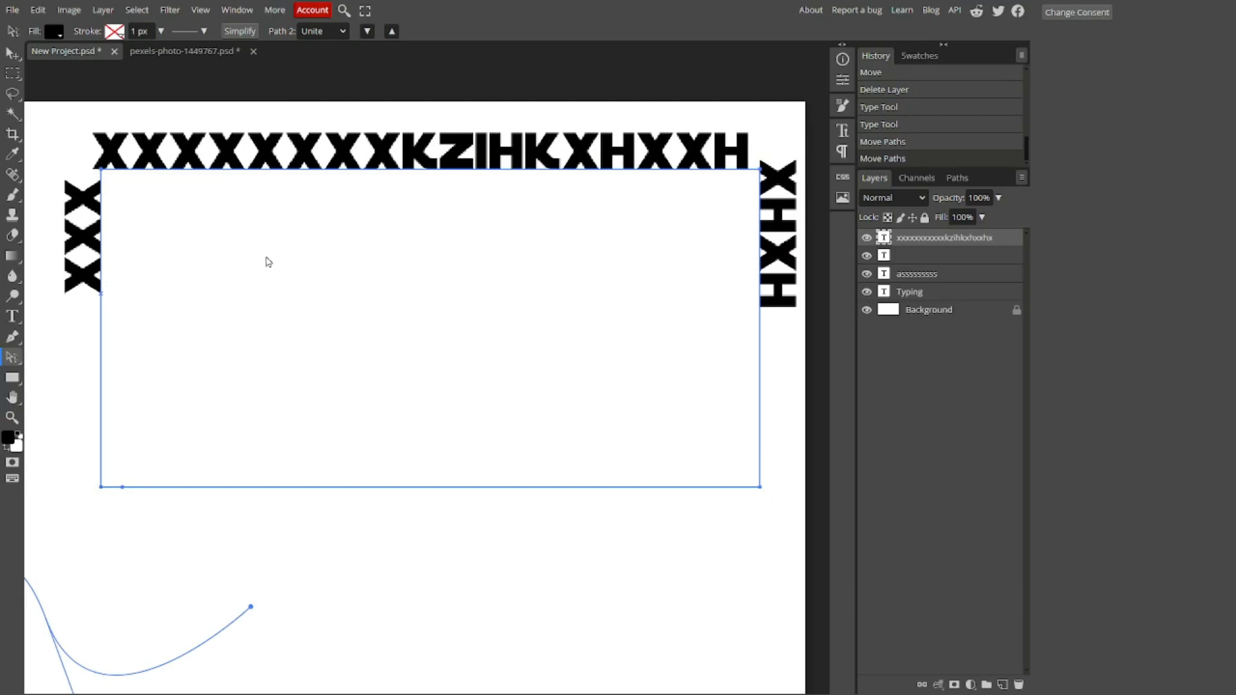
Examine the "Typing" text's formatting and the photo-clipped "Beach holiday" title in pexels-photo-1449767.psd, and return to New Project.psd.
{"action": "scroll", "coordinate": [482, 224], "scroll_direction": "down", "scroll_amount": 3}
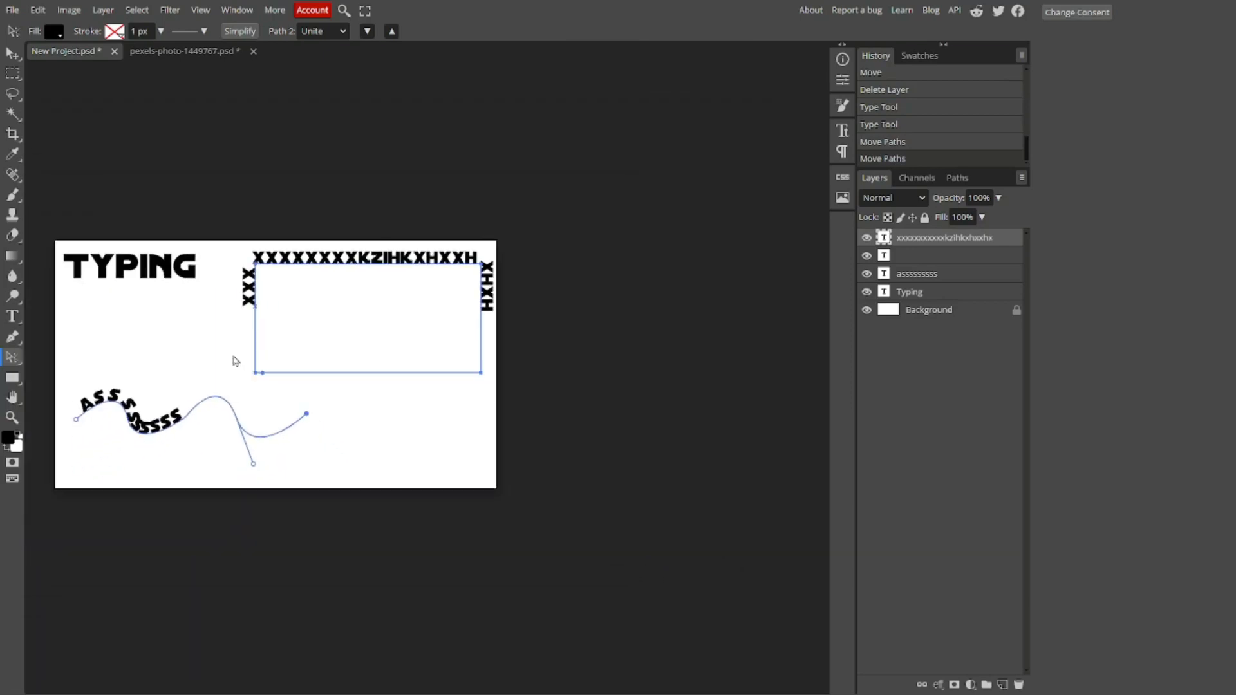
{"action": "scroll", "coordinate": [200, 361], "scroll_direction": "left", "scroll_amount": 2}
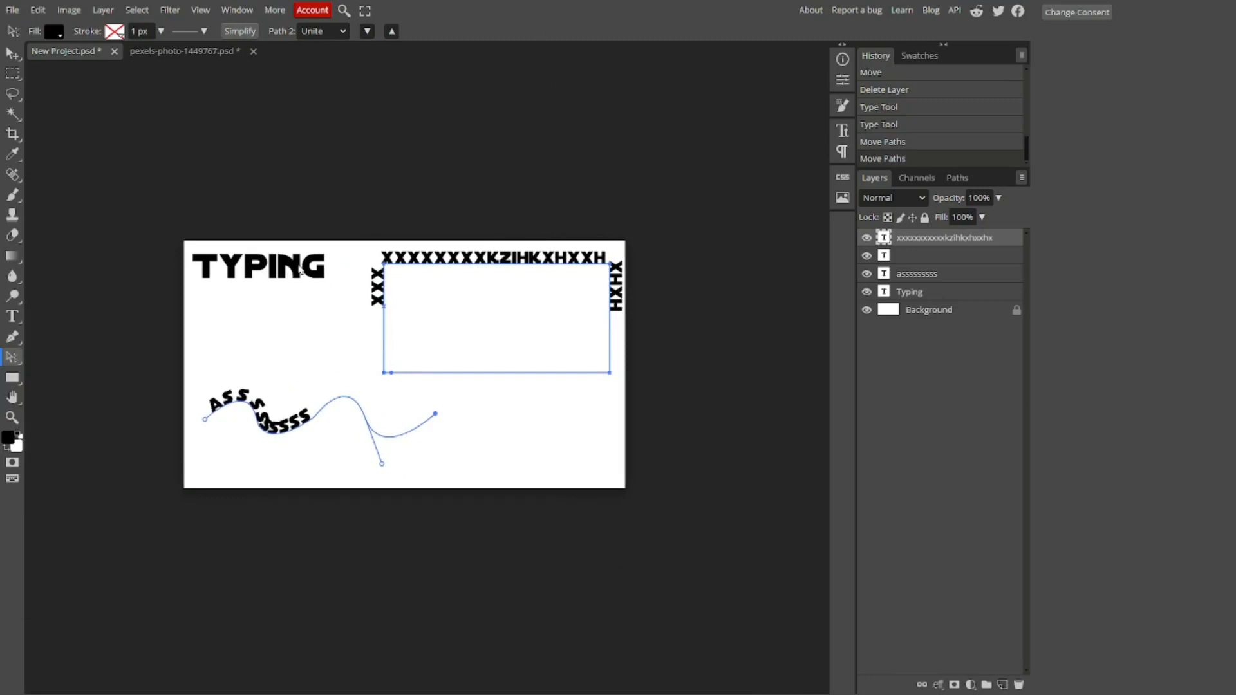
{"action": "left_click", "coordinate": [301, 271]}
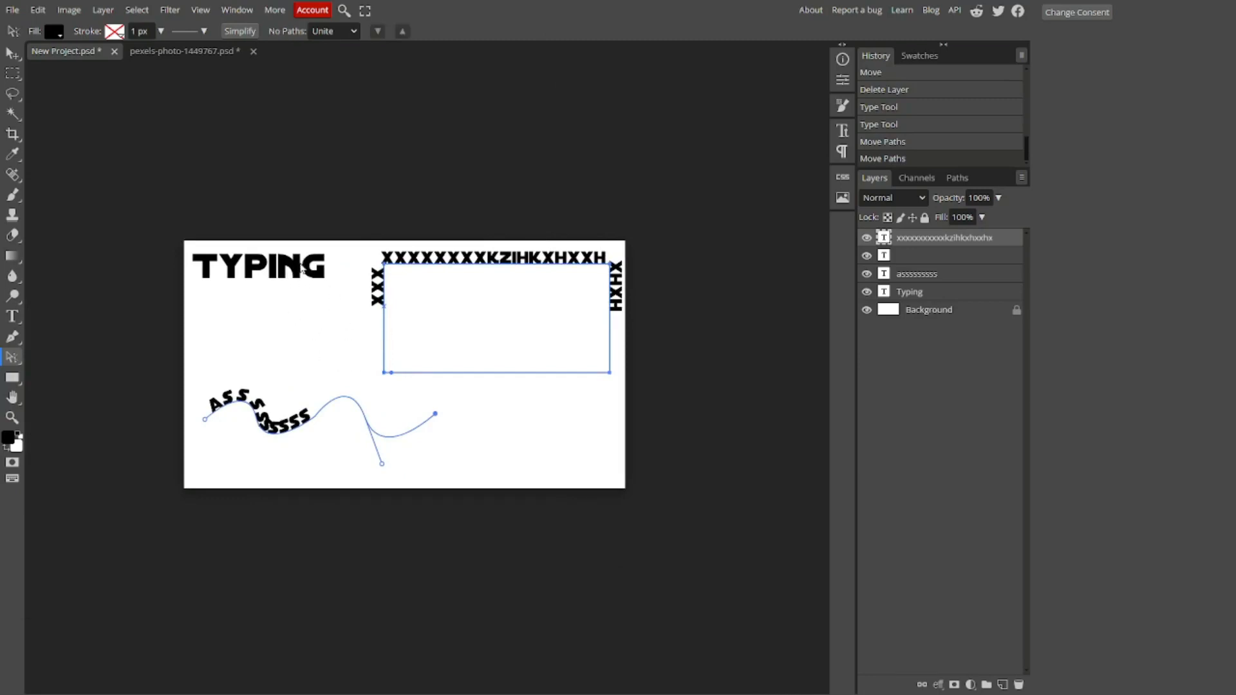
{"action": "left_click", "coordinate": [12, 316]}
{"action": "left_click", "coordinate": [319, 260]}
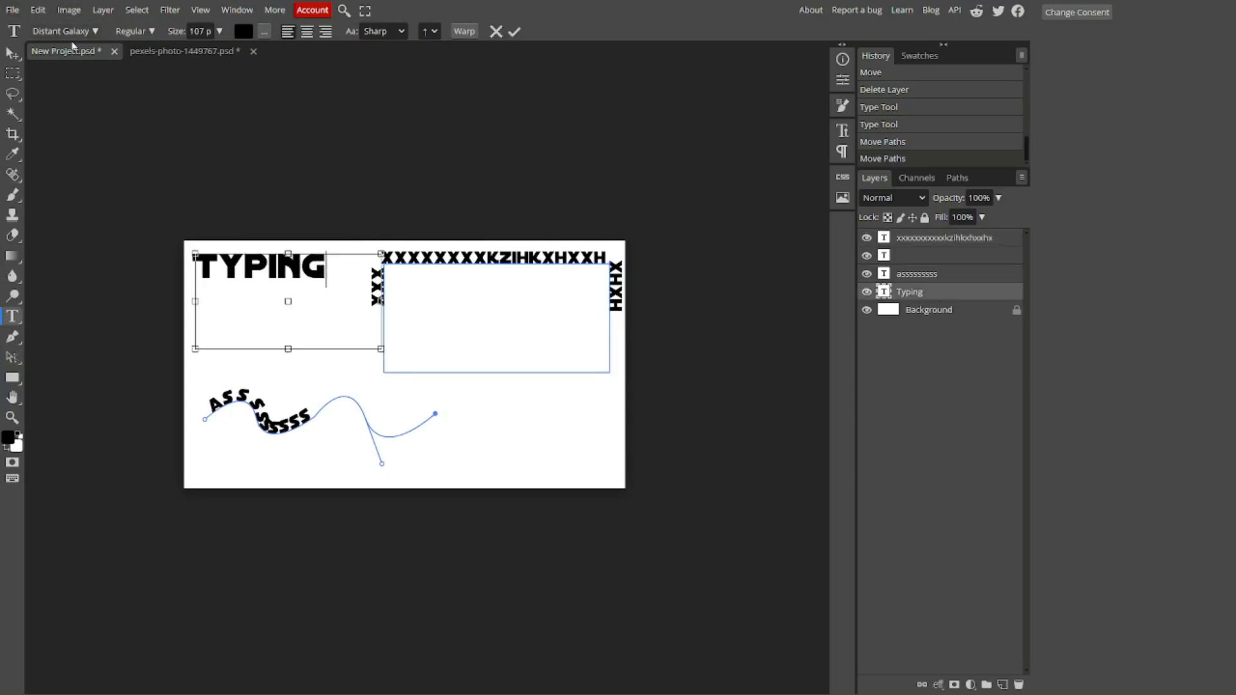
{"action": "left_click", "coordinate": [514, 31]}
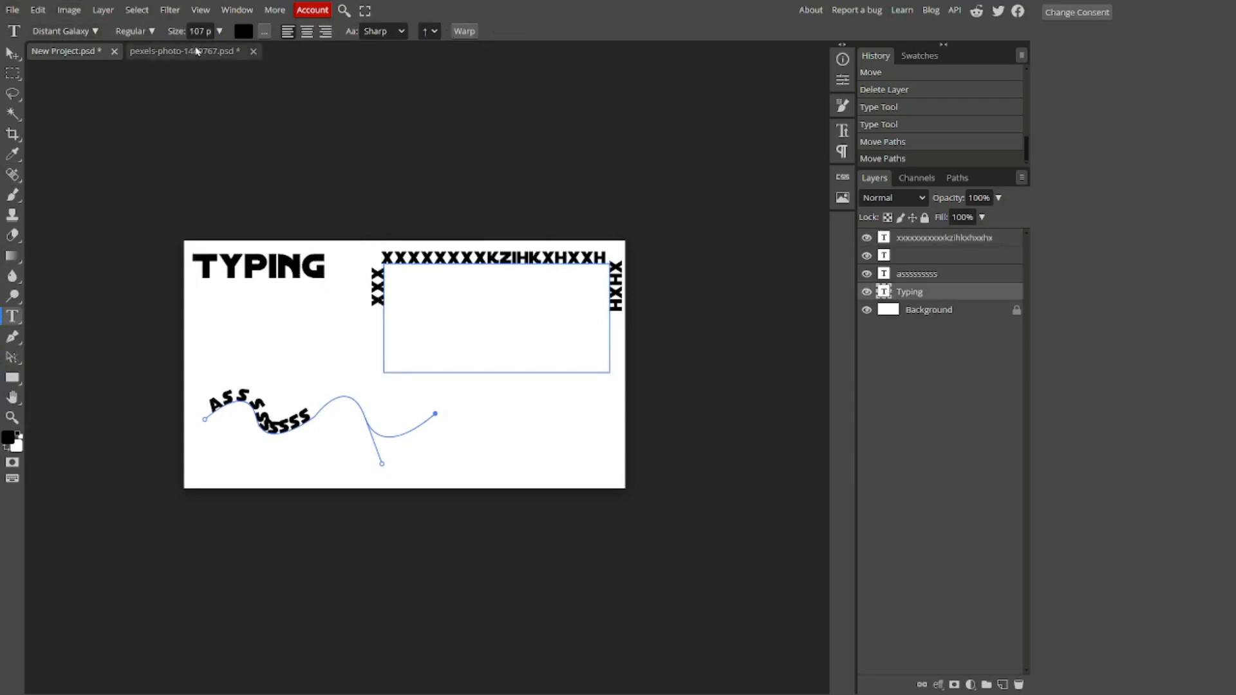
{"action": "left_click", "coordinate": [239, 51]}
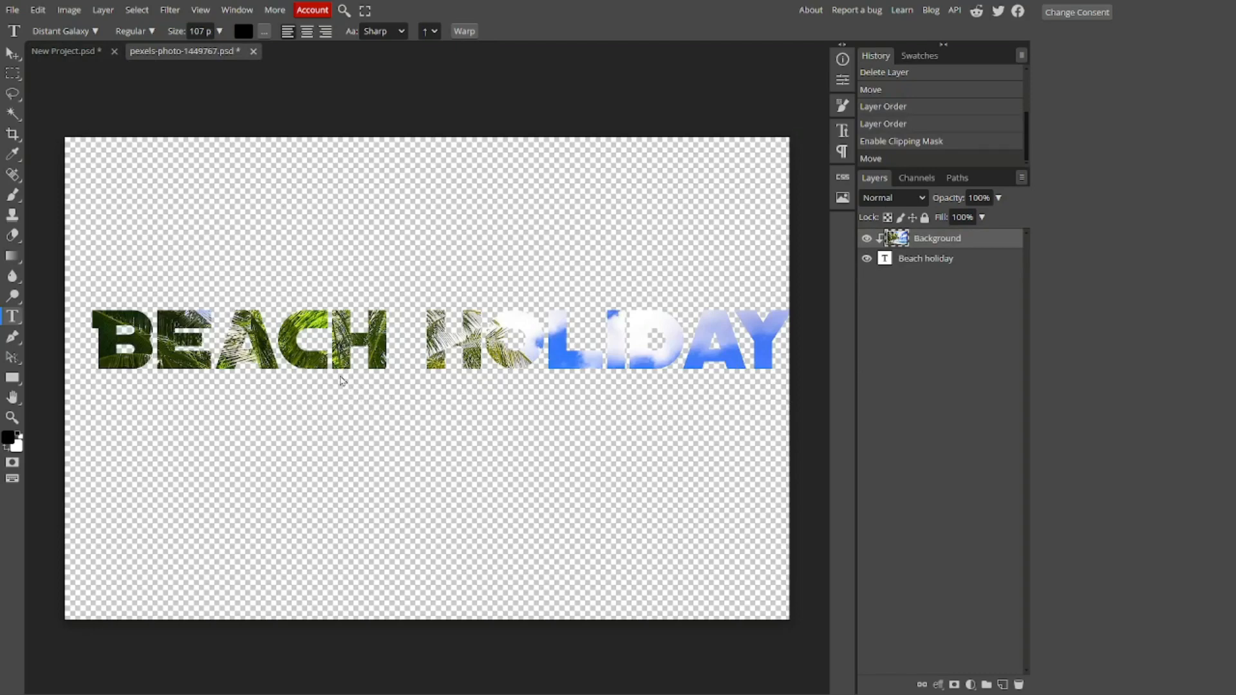
{"action": "left_click", "coordinate": [72, 52]}
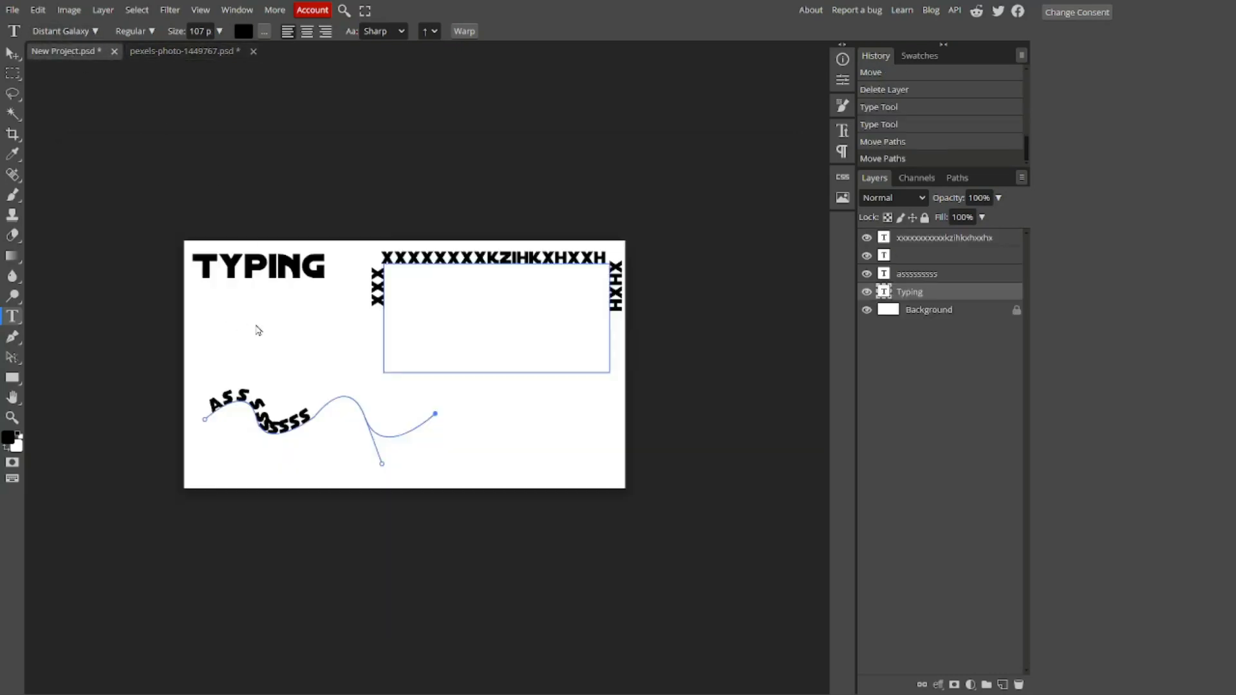